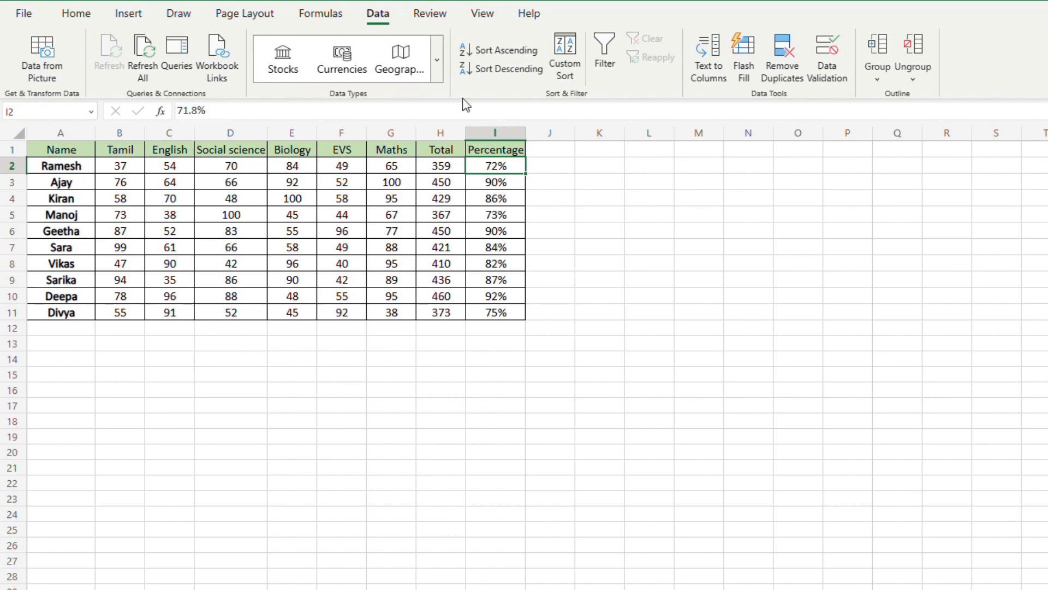
Step: Review the available color scale presets and the table's name, subject, total and percentage columns
left_click(77, 14)
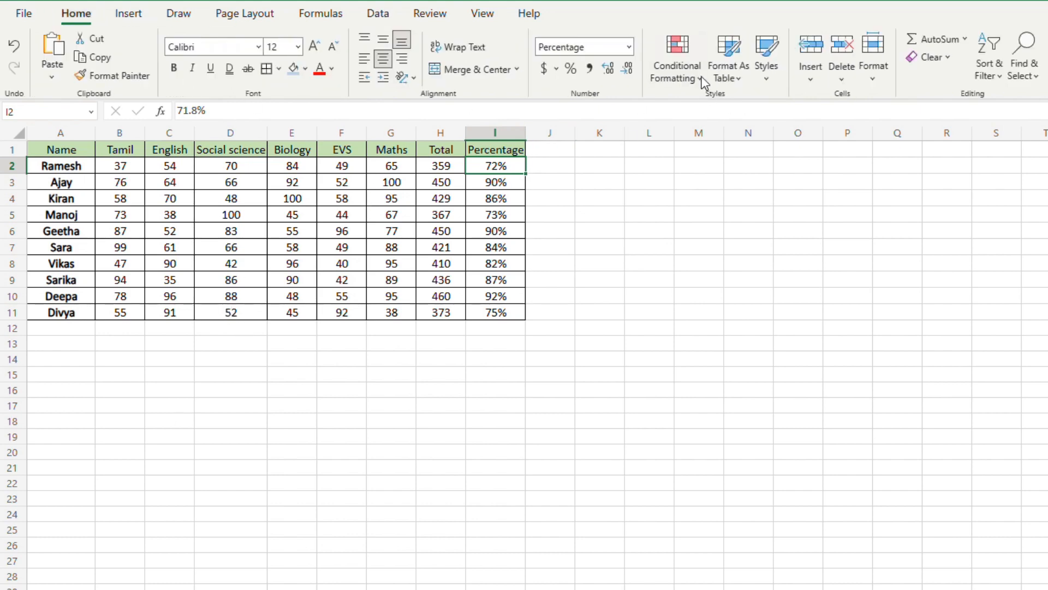
left_click(700, 74)
mouse_move(720, 195)
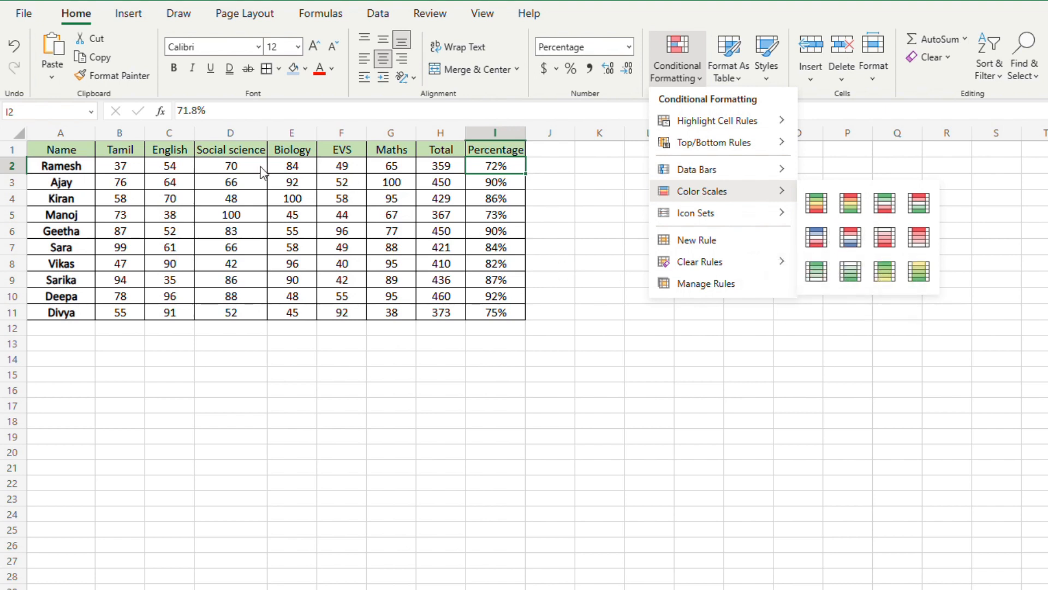
left_click(132, 167)
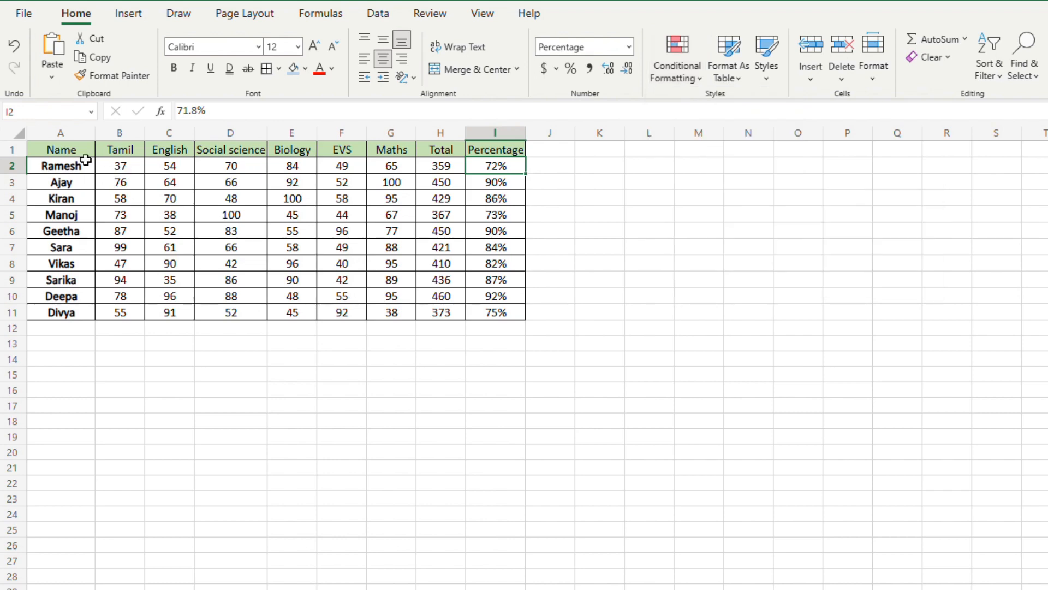
left_click_drag(77, 150, 71, 312)
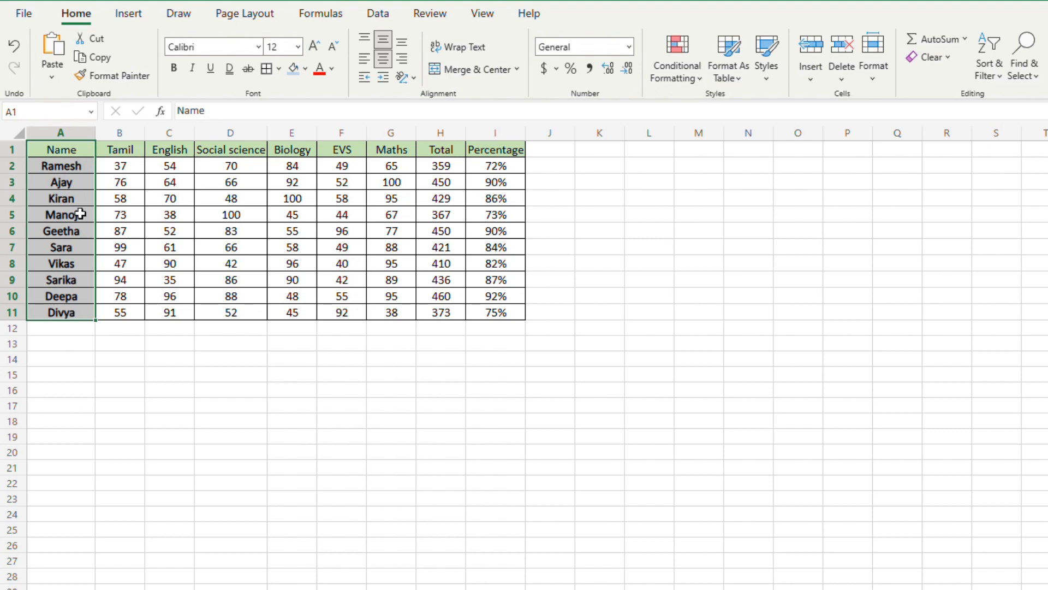
left_click_drag(118, 149, 386, 153)
left_click(440, 150)
left_click_drag(495, 151, 499, 311)
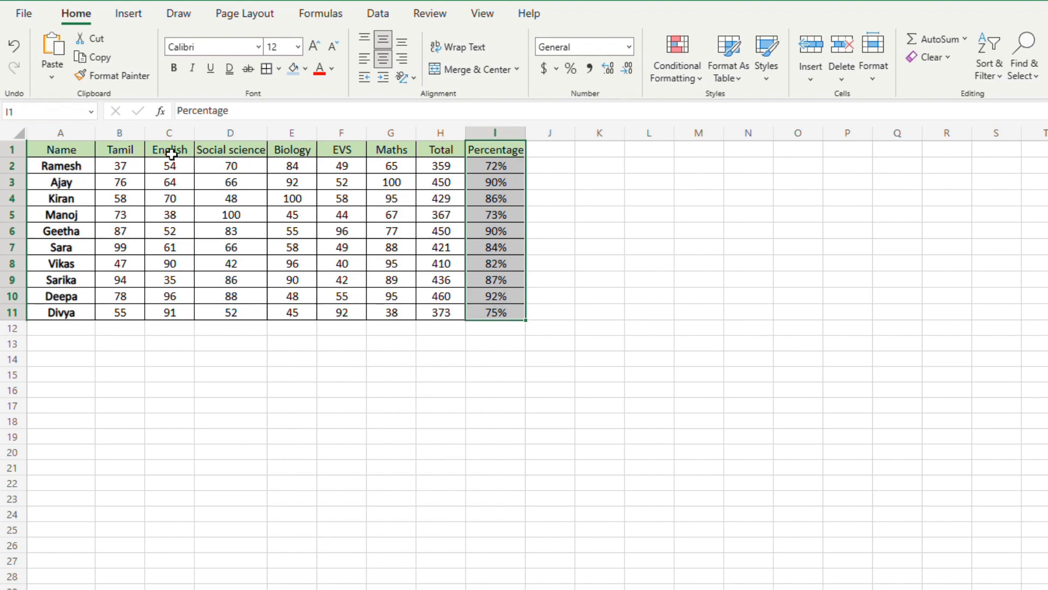
Step: Apply the Green - Yellow - Red color scale to the subject marks in B2:G2
left_click_drag(115, 169, 400, 170)
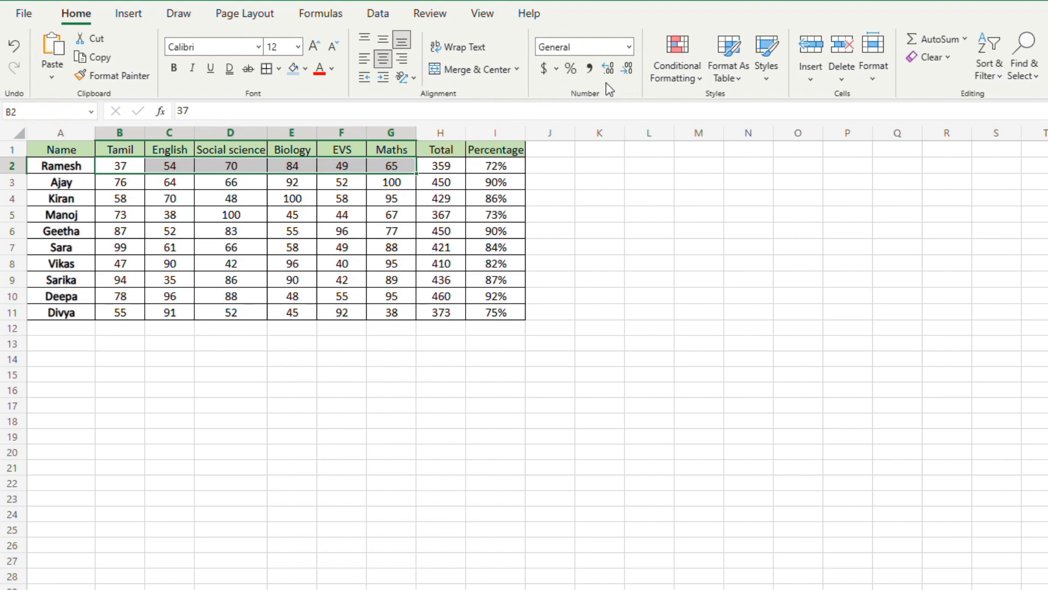
left_click(678, 81)
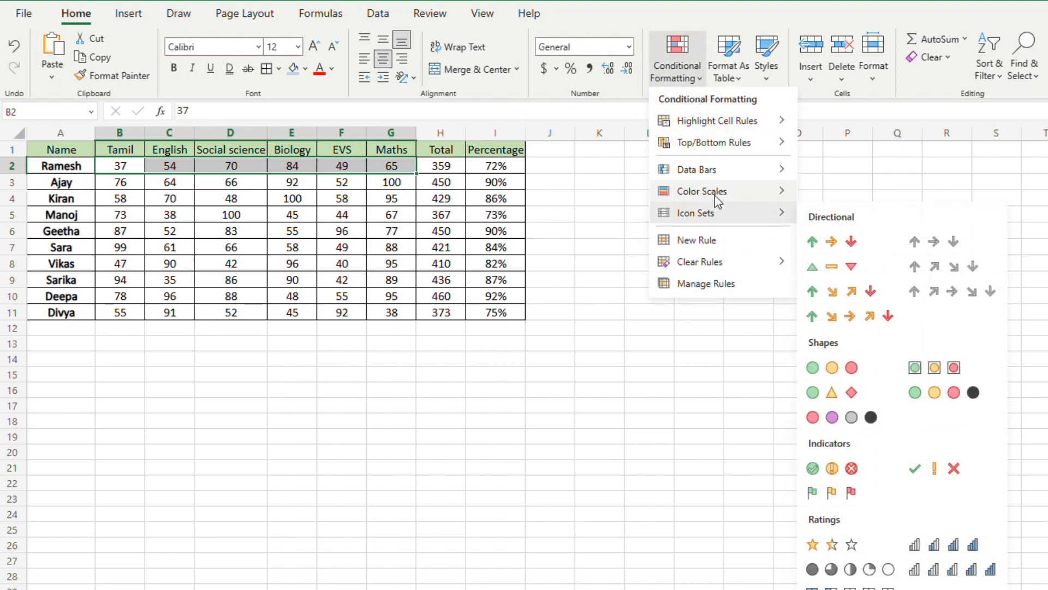
left_click(816, 202)
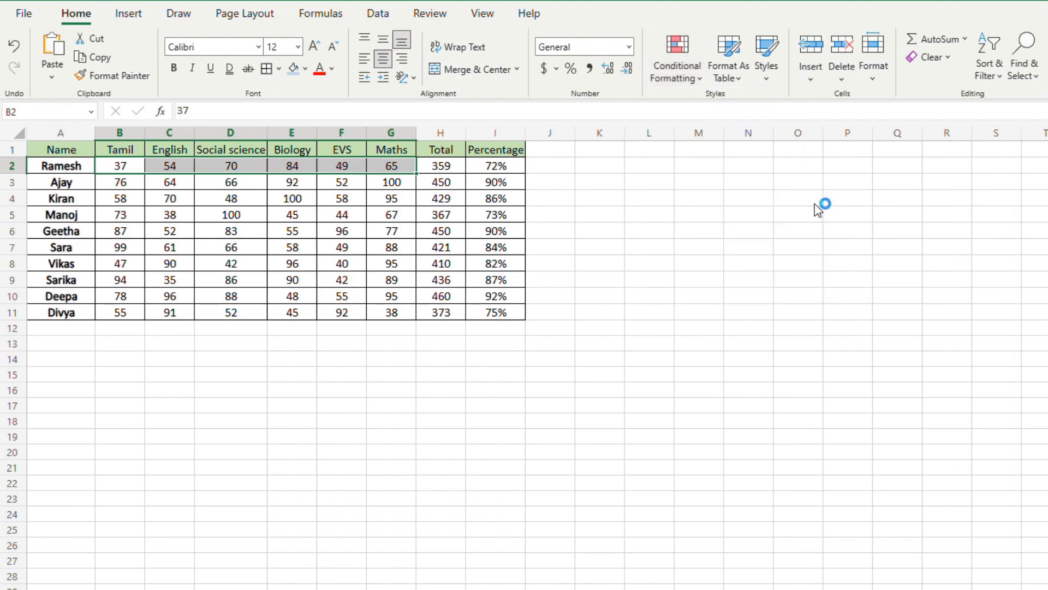
left_click_drag(121, 183, 390, 184)
left_click(240, 198)
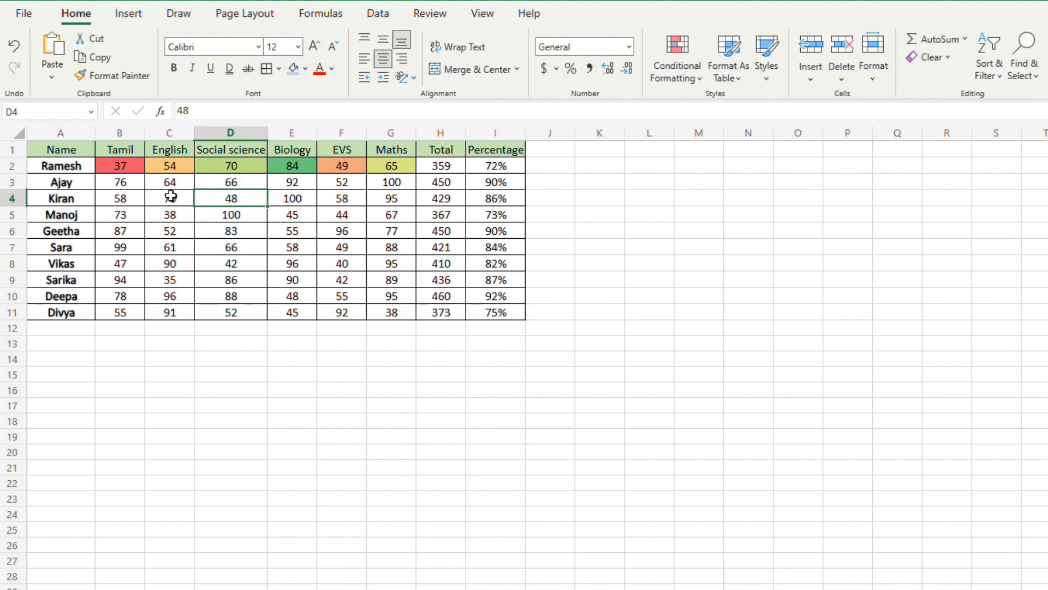
left_click(134, 171)
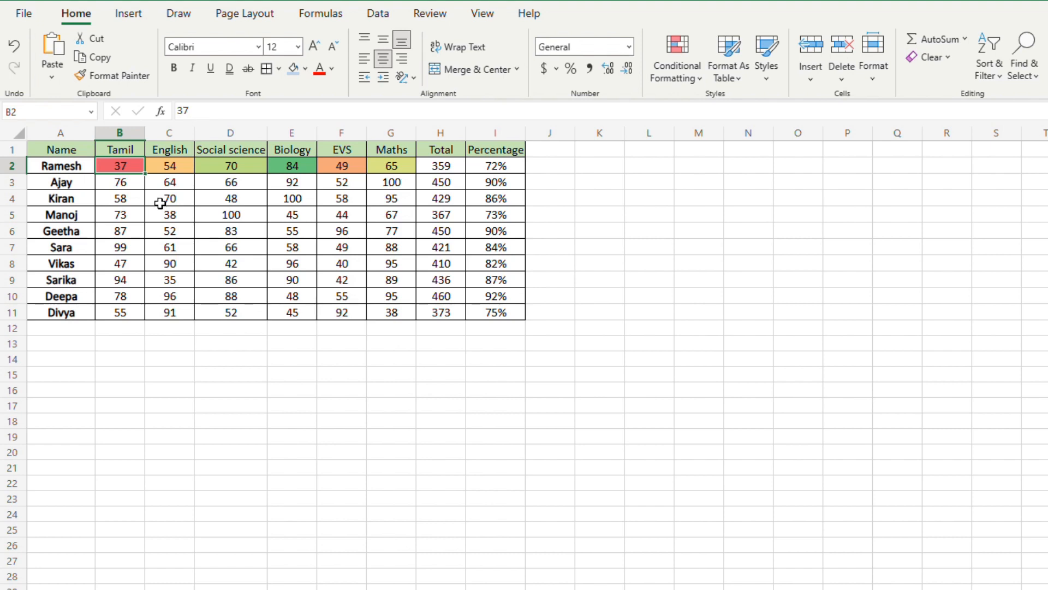
Step: Apply the Green - Yellow - Red color scale to the subject marks in B3:G3
left_click_drag(136, 188, 379, 190)
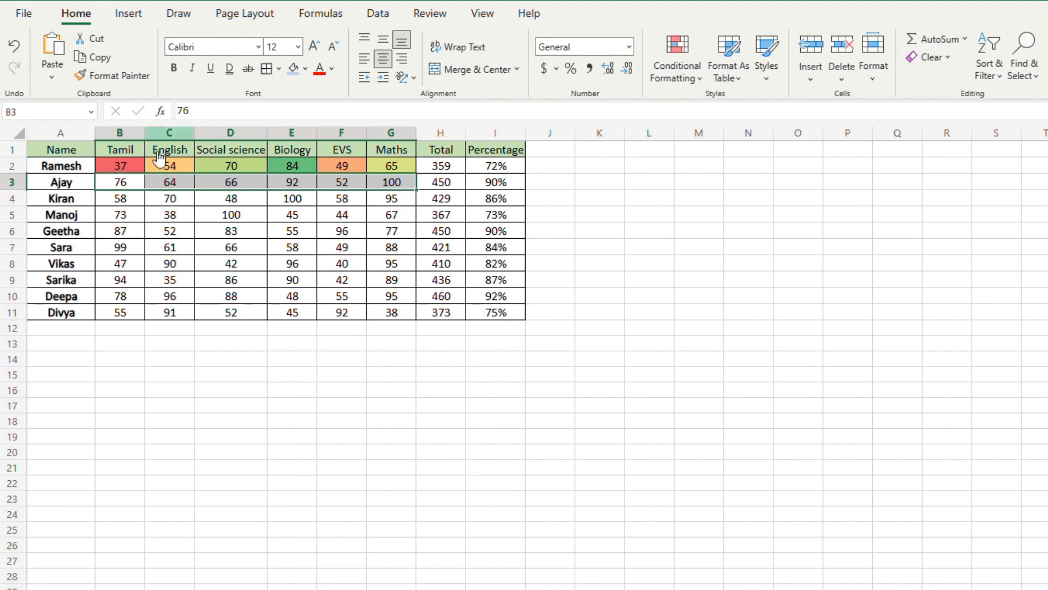
left_click(677, 60)
mouse_move(710, 191)
left_click(815, 207)
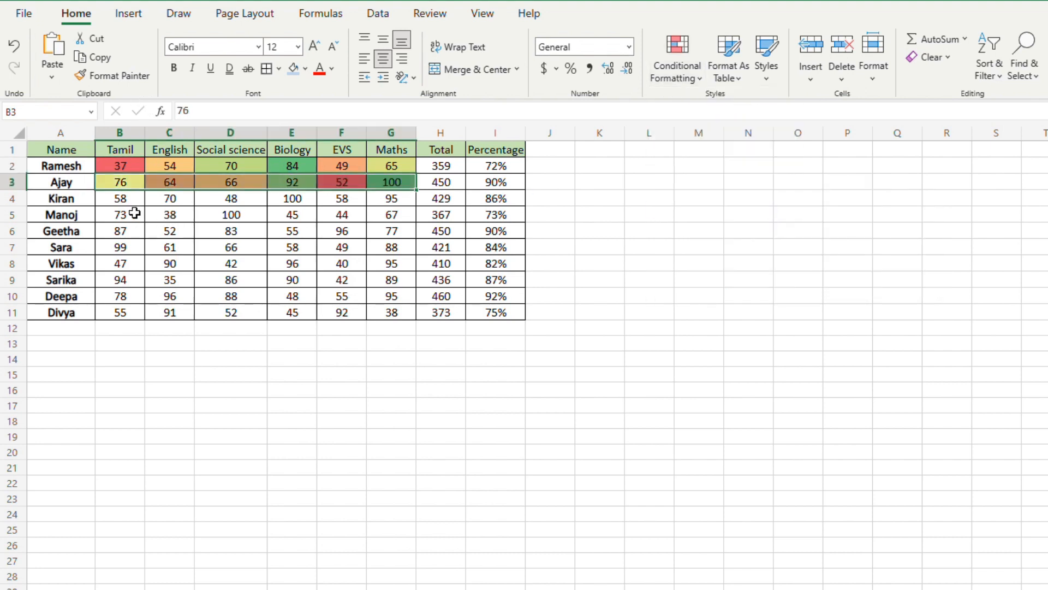
Step: Apply the Green - Yellow - Red color scale to the subject marks in B4:G4
left_click_drag(128, 203, 393, 201)
left_click(664, 76)
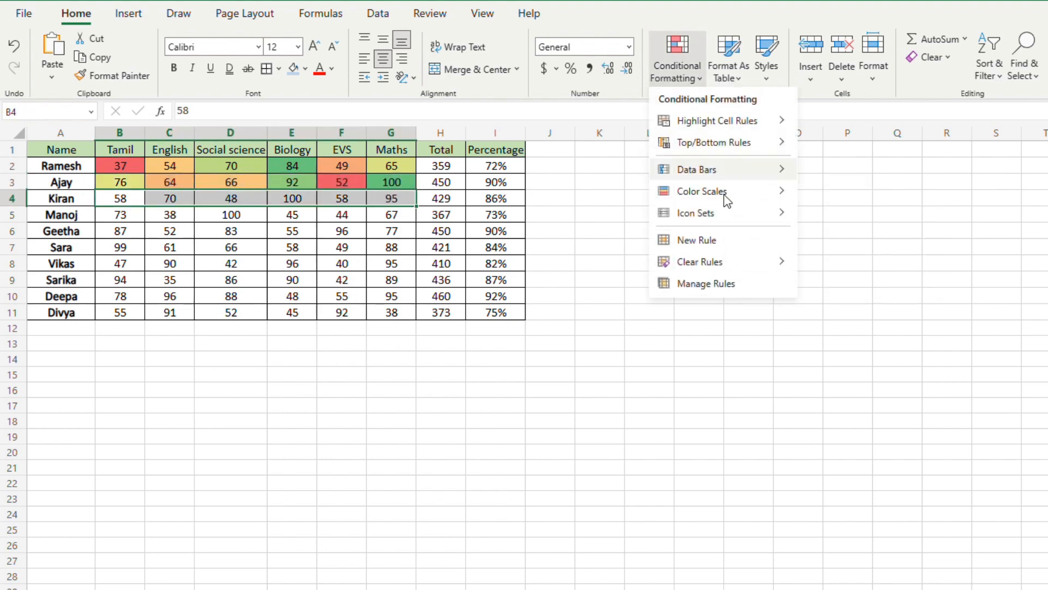
mouse_move(775, 191)
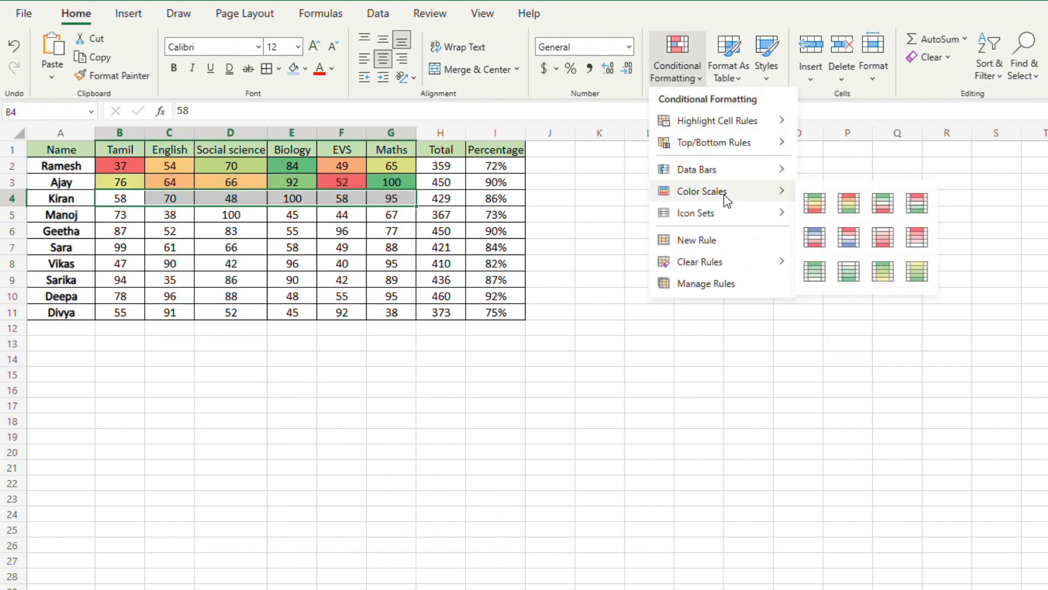
left_click(817, 202)
Step: Apply the Green - Yellow - Red color scale to the marks in B5:G5 and select B6:G6 for the same formatting
left_click_drag(143, 218, 393, 215)
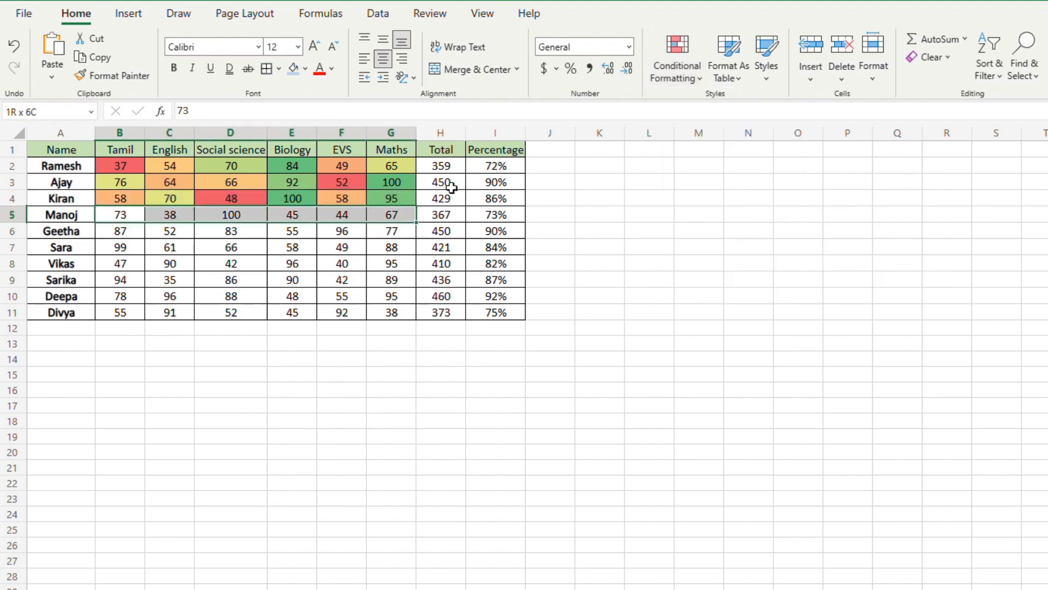
left_click(665, 63)
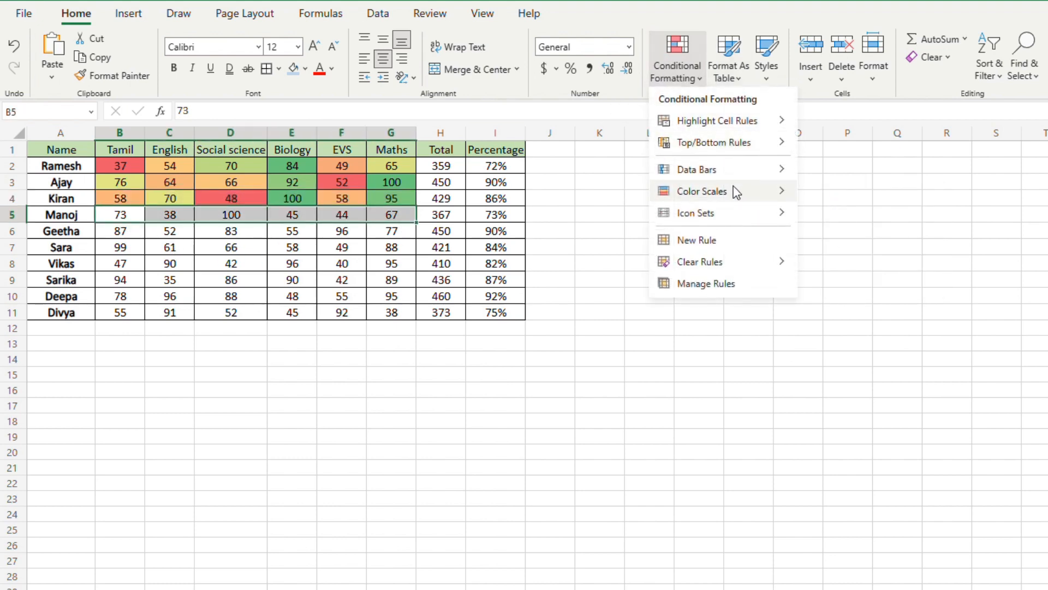
mouse_move(737, 191)
left_click(816, 203)
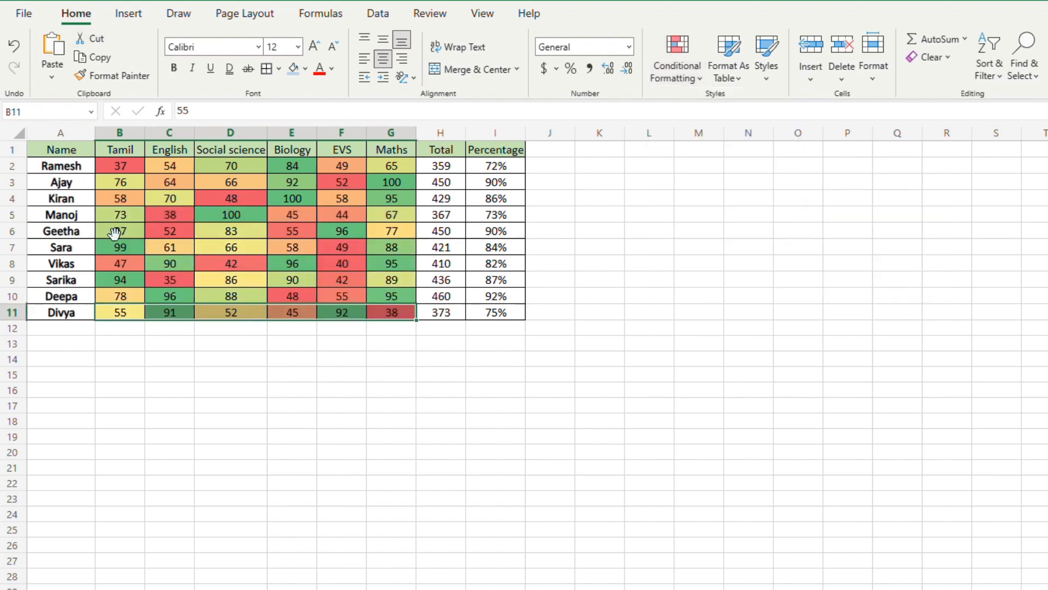
left_click_drag(120, 232, 387, 238)
Step: Examine how the row-by-row color scales shade the highest, middle and lowest marks within rows 2 and 3
left_click(77, 188)
left_click_drag(121, 185, 390, 185)
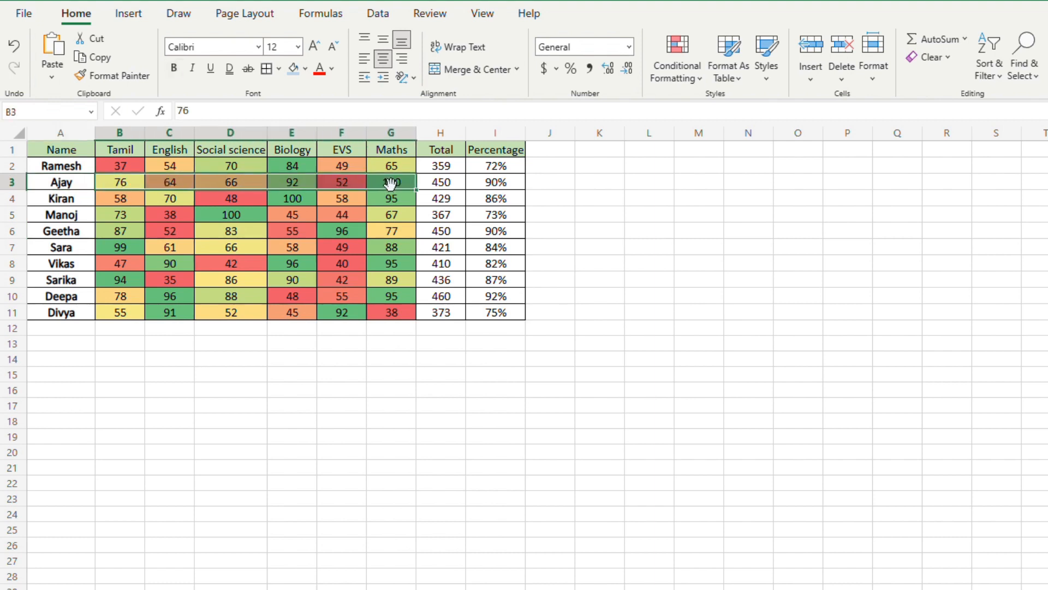
left_click(383, 188)
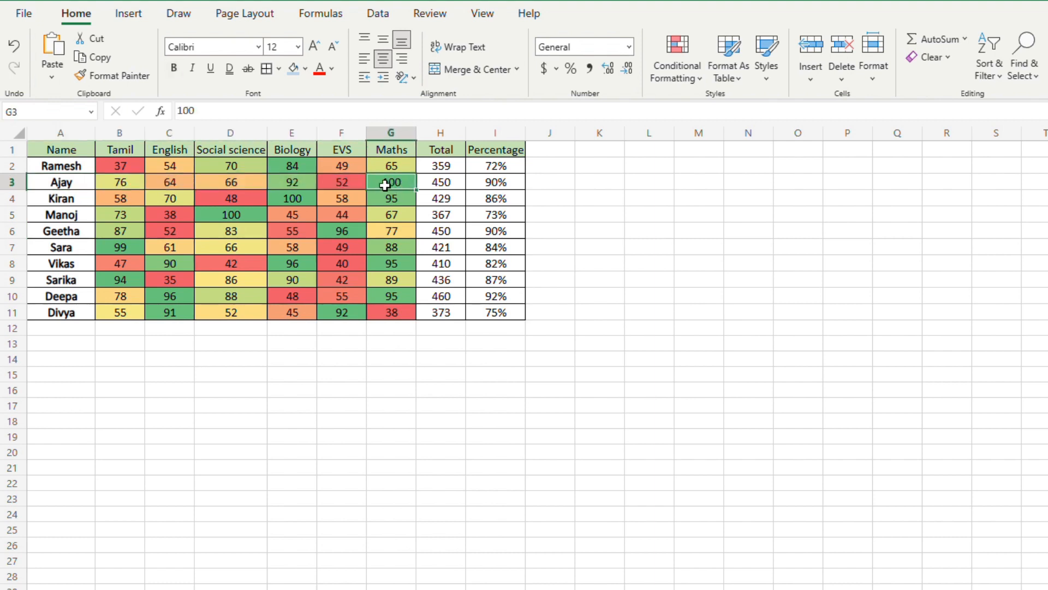
left_click(249, 188)
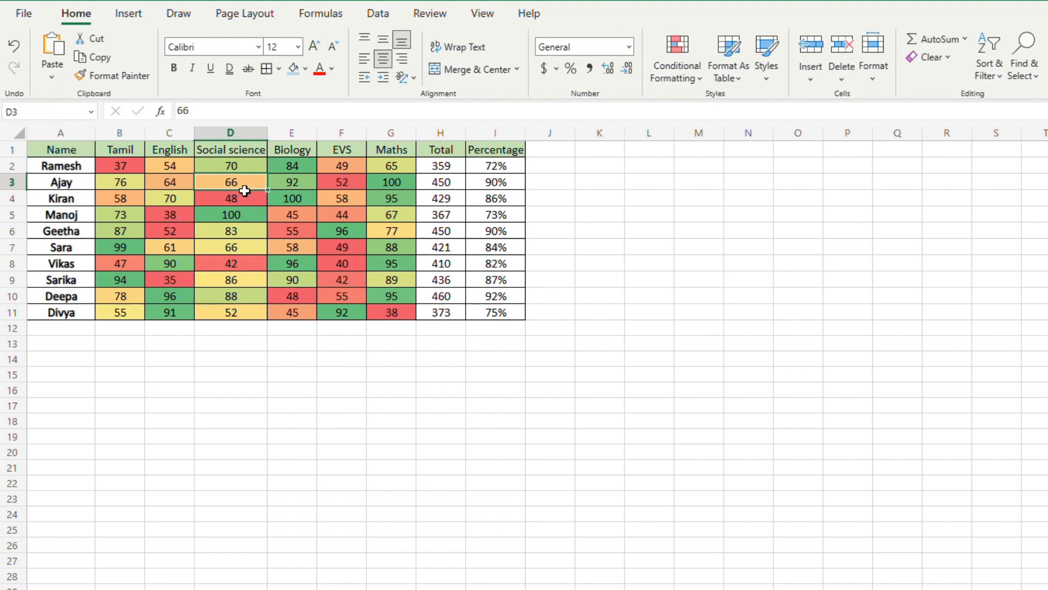
left_click(340, 188)
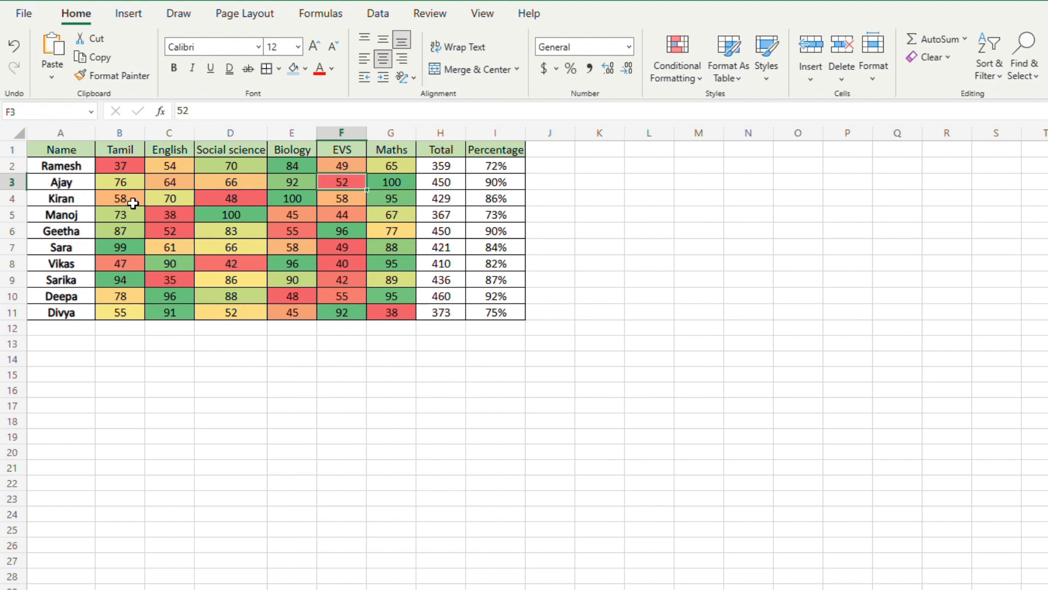
left_click_drag(121, 167, 407, 155)
left_click_drag(110, 167, 400, 167)
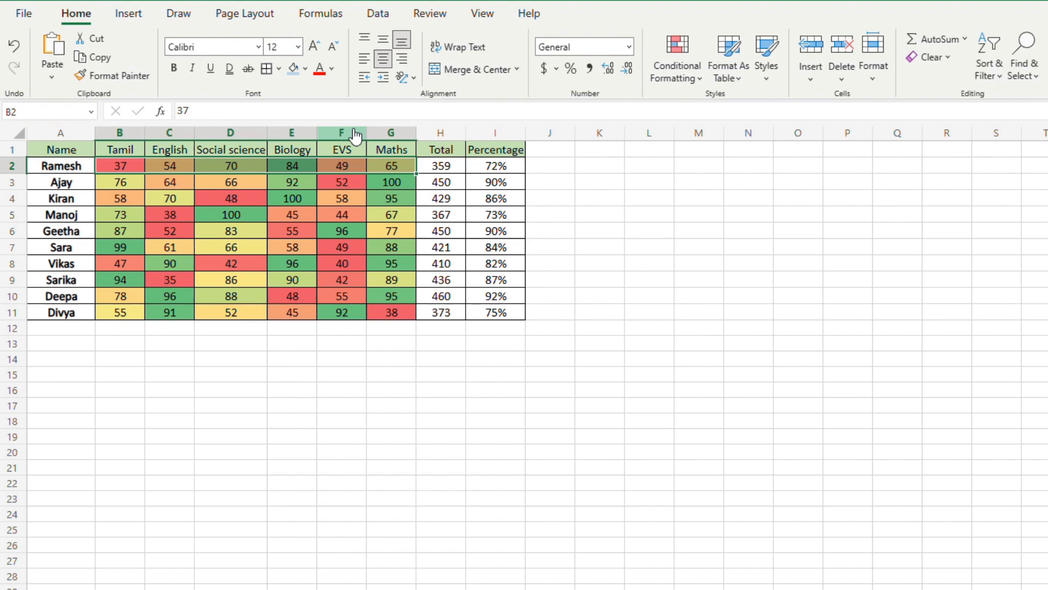
left_click(342, 197)
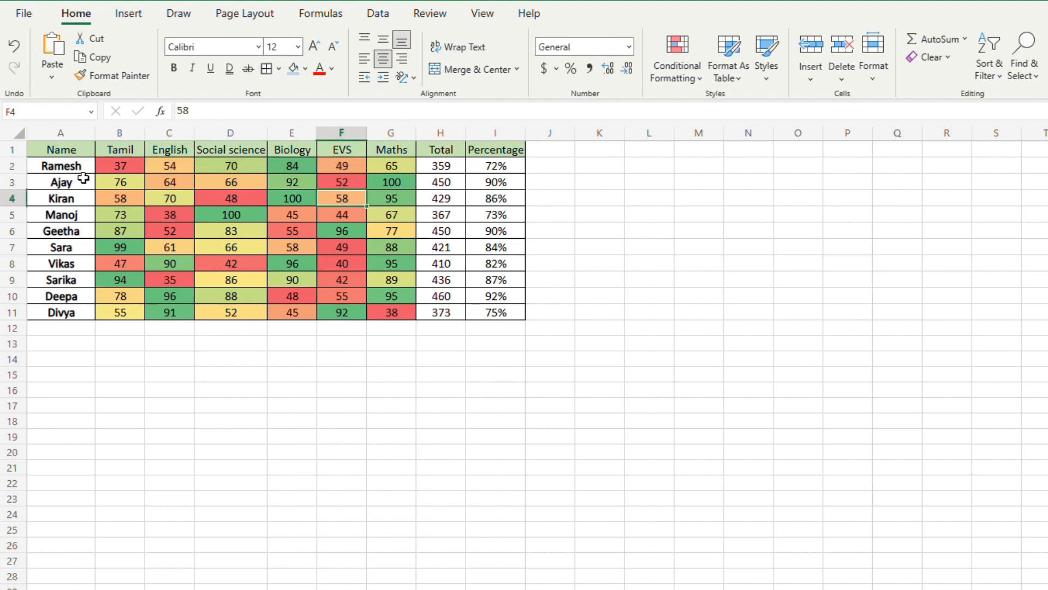
Step: Clear the conditional formatting rules from the subject marks in B2:G11
left_click_drag(122, 165, 403, 318)
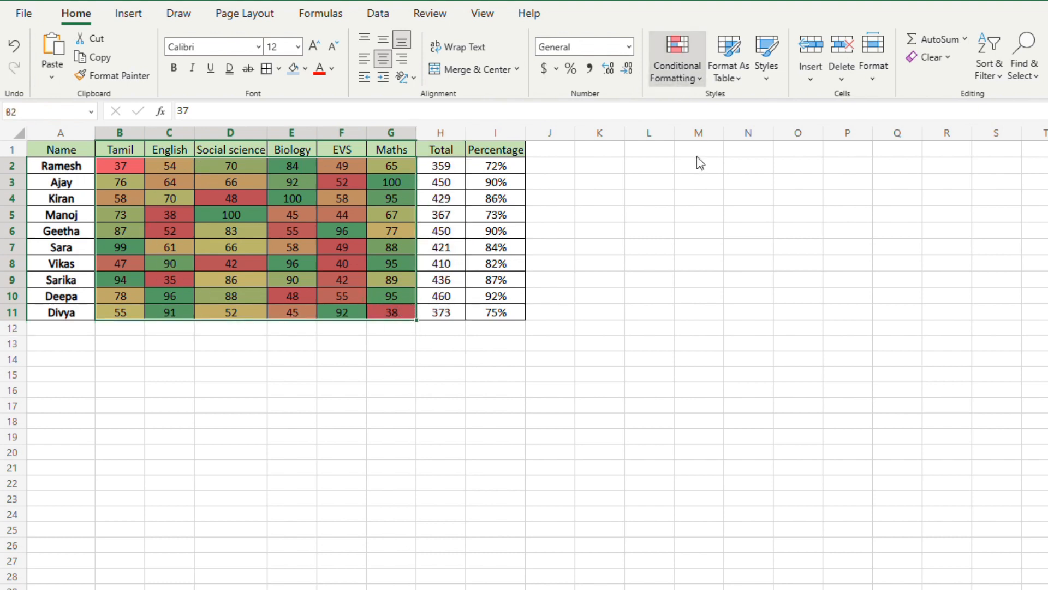
left_click(677, 65)
mouse_move(704, 262)
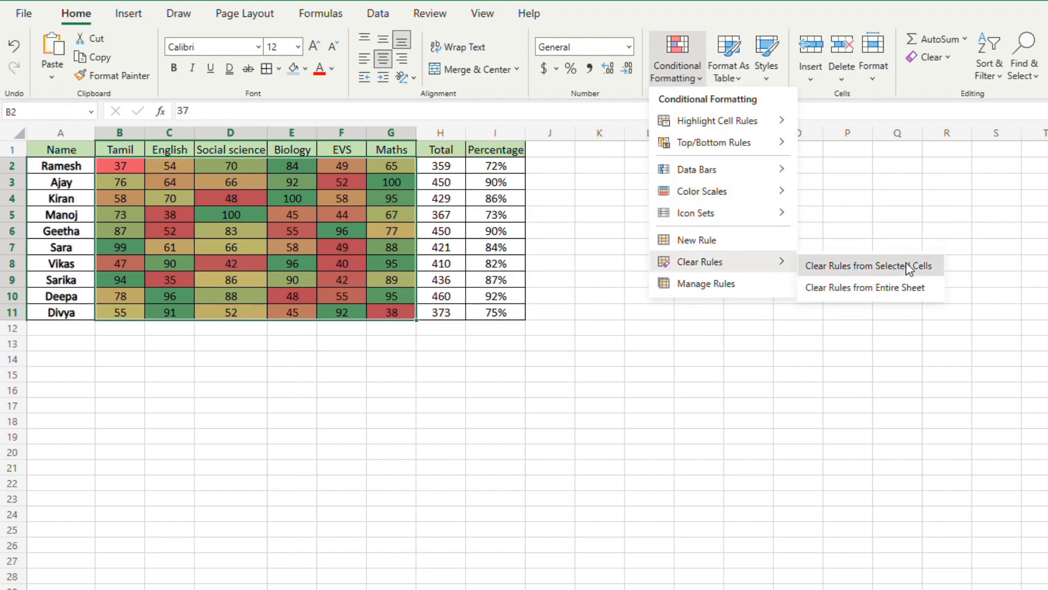
left_click(906, 266)
left_click(137, 198)
Step: Apply a single Green - Yellow - Red color scale to the whole marks range B2:G11
left_click_drag(130, 168, 398, 312)
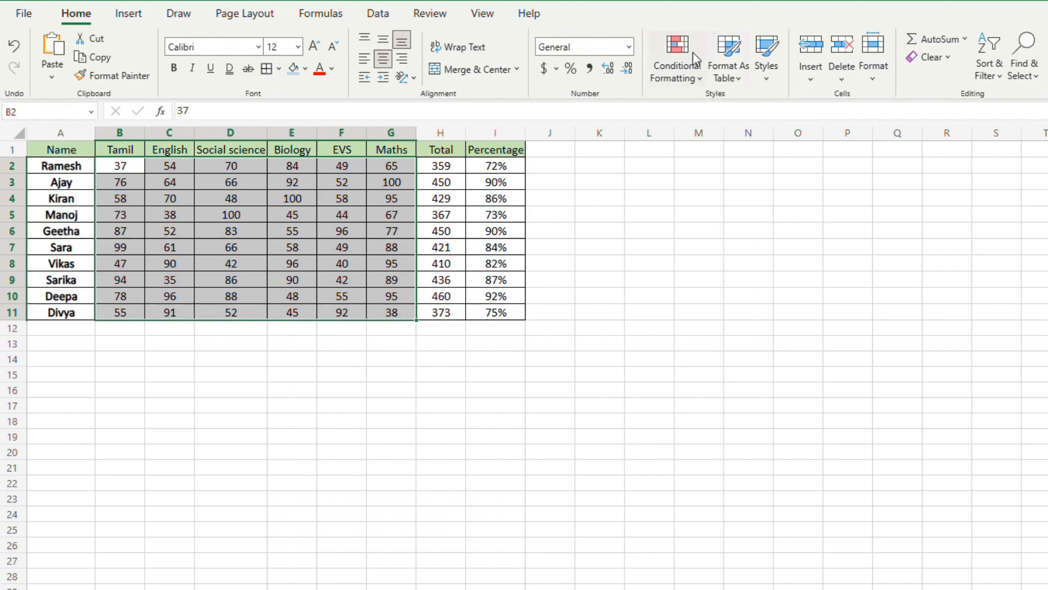
left_click(686, 81)
mouse_move(739, 194)
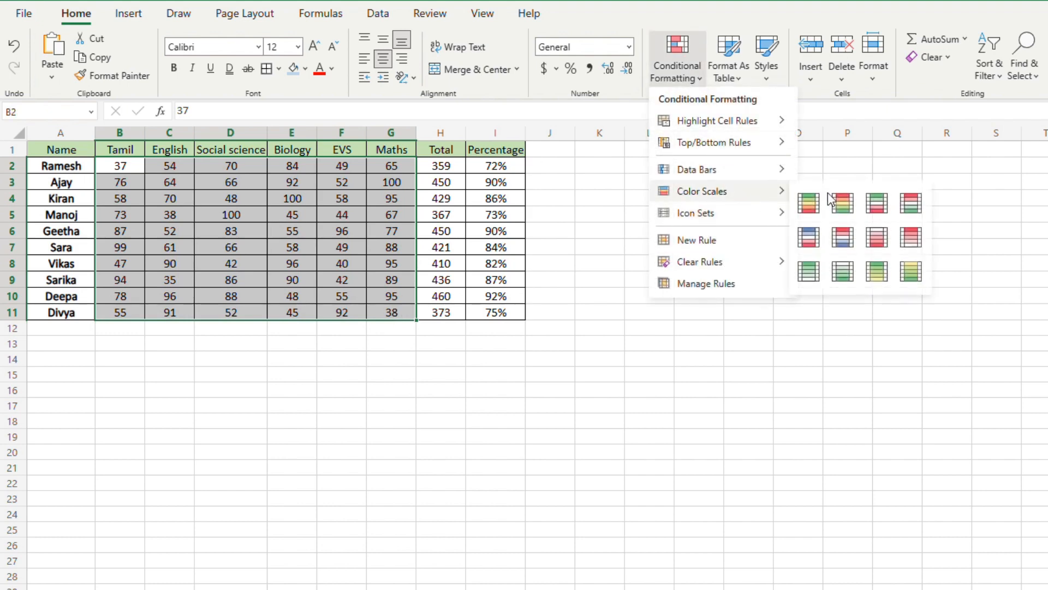
left_click(815, 204)
Step: Examine how the shared color scale shades individual high and low marks across B2:G11 and within row 2
left_click(309, 219)
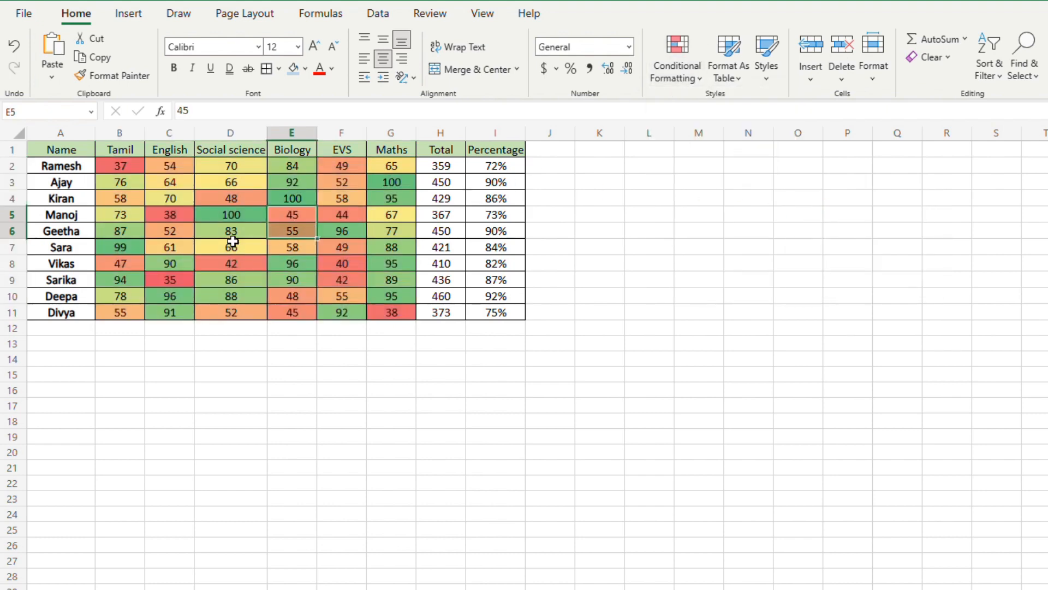
left_click(234, 221)
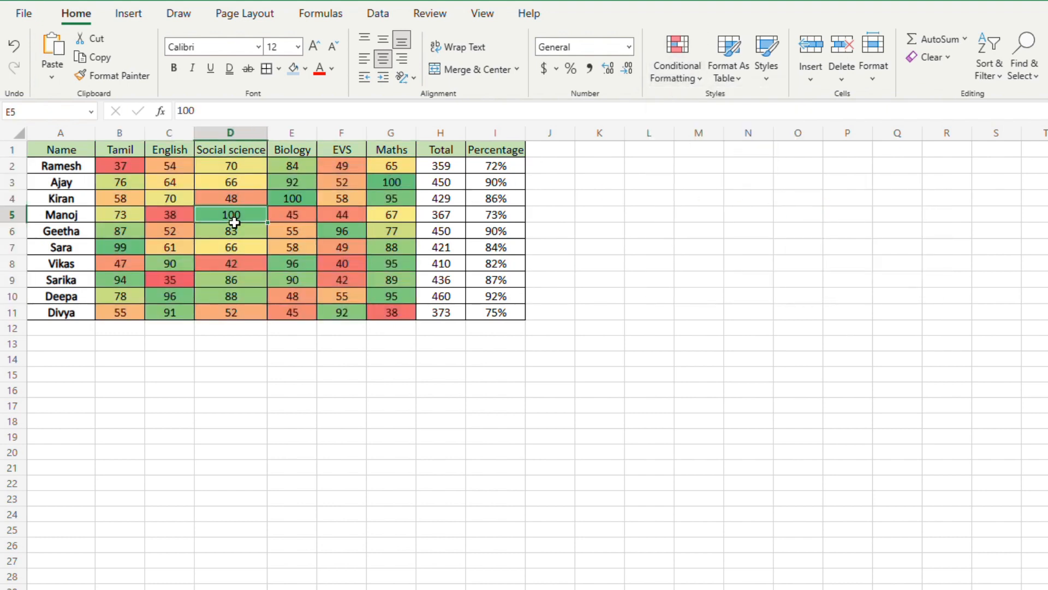
left_click(181, 219)
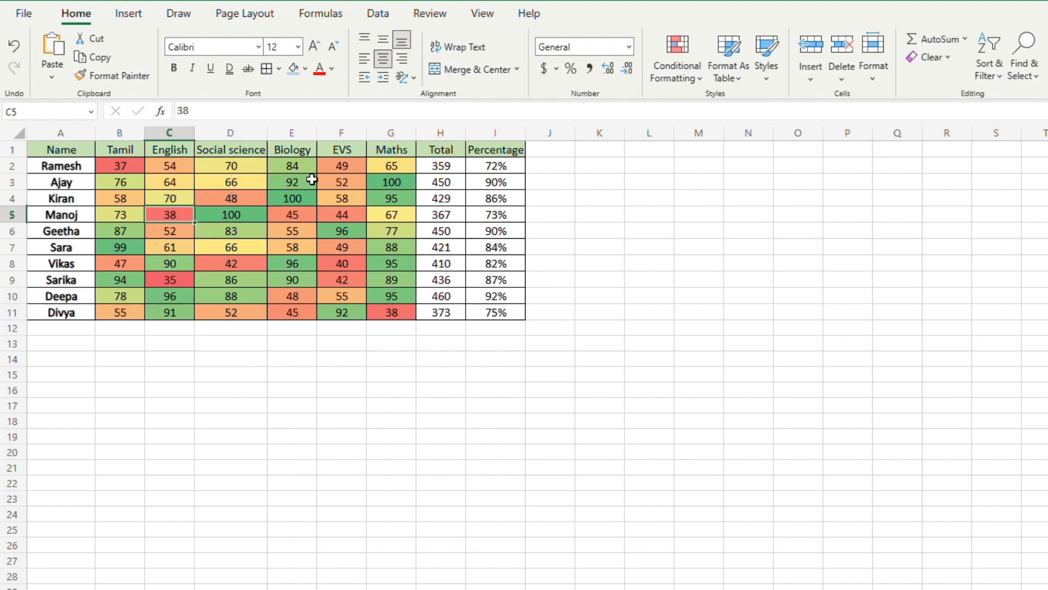
left_click(289, 169)
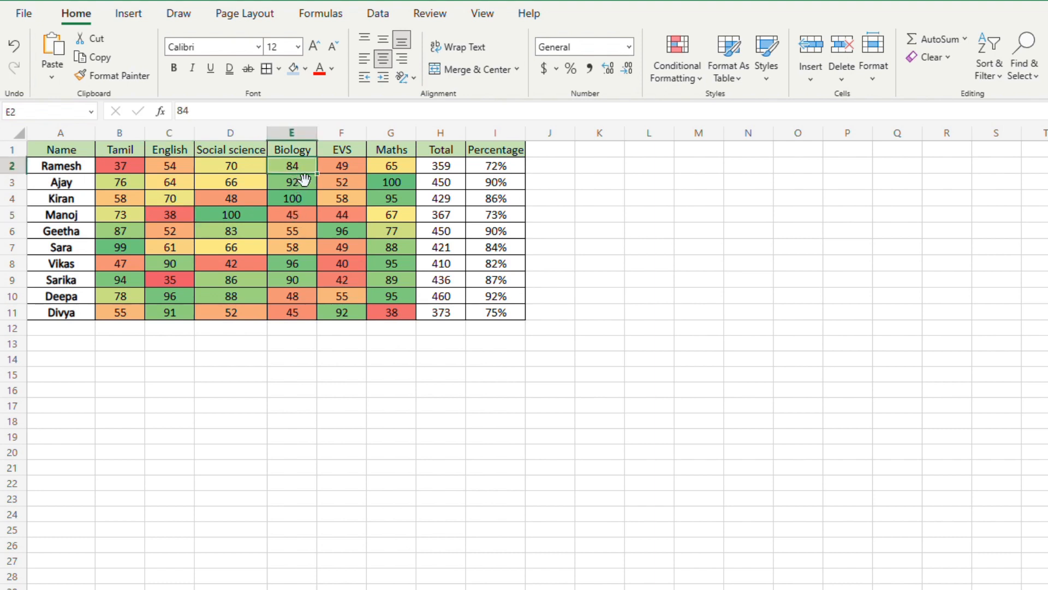
left_click(304, 203)
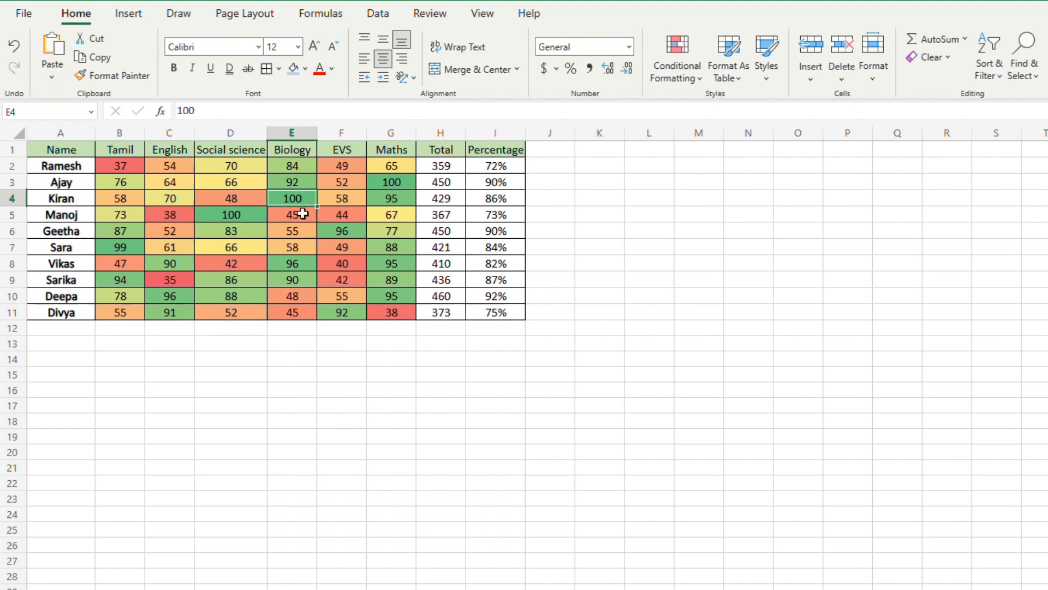
left_click_drag(120, 165, 390, 312)
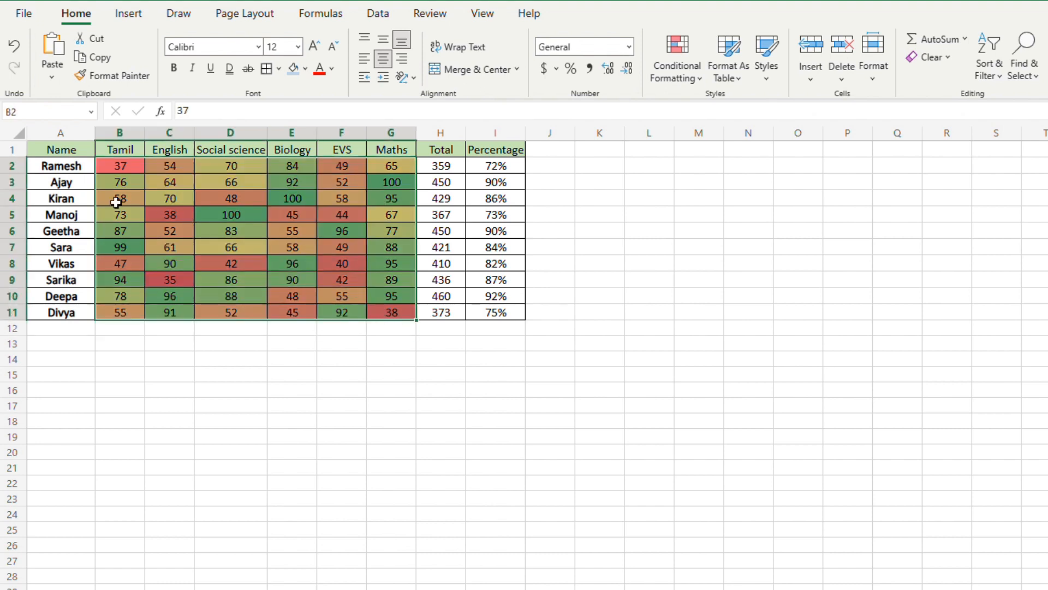
left_click(305, 200)
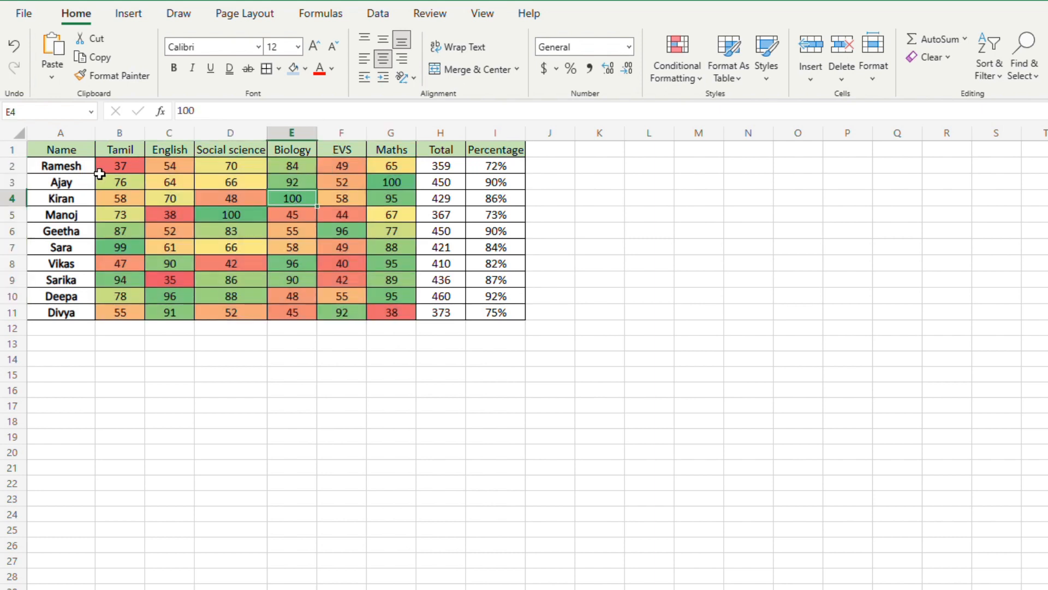
left_click_drag(107, 172, 396, 316)
left_click(205, 377)
left_click_drag(116, 170, 381, 174)
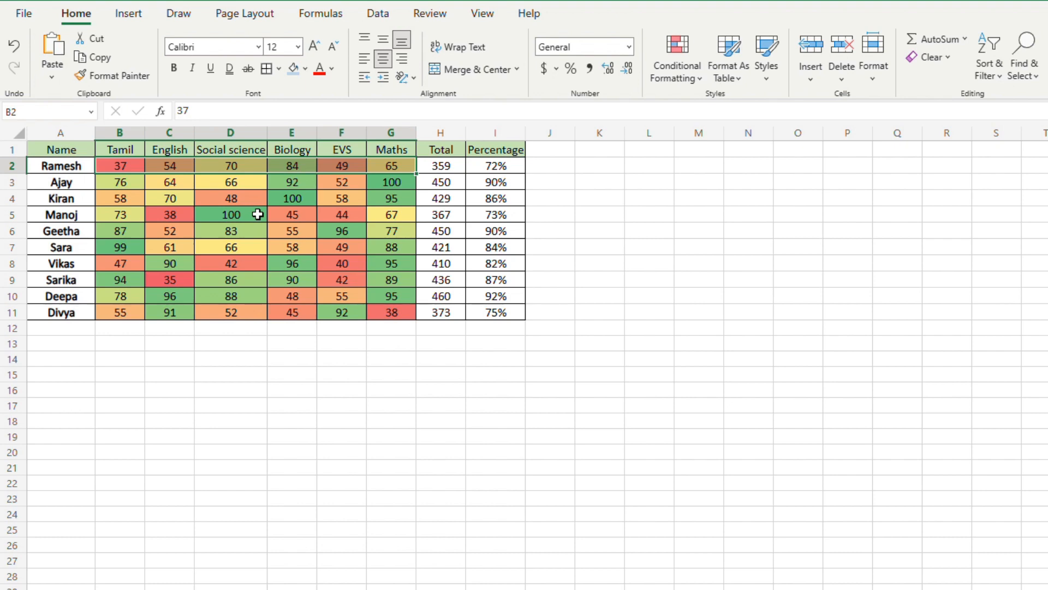
Step: Apply a Red - White color scale to the totals in H2:H11 and check the shading of the lowest cells
left_click_drag(437, 169, 451, 313)
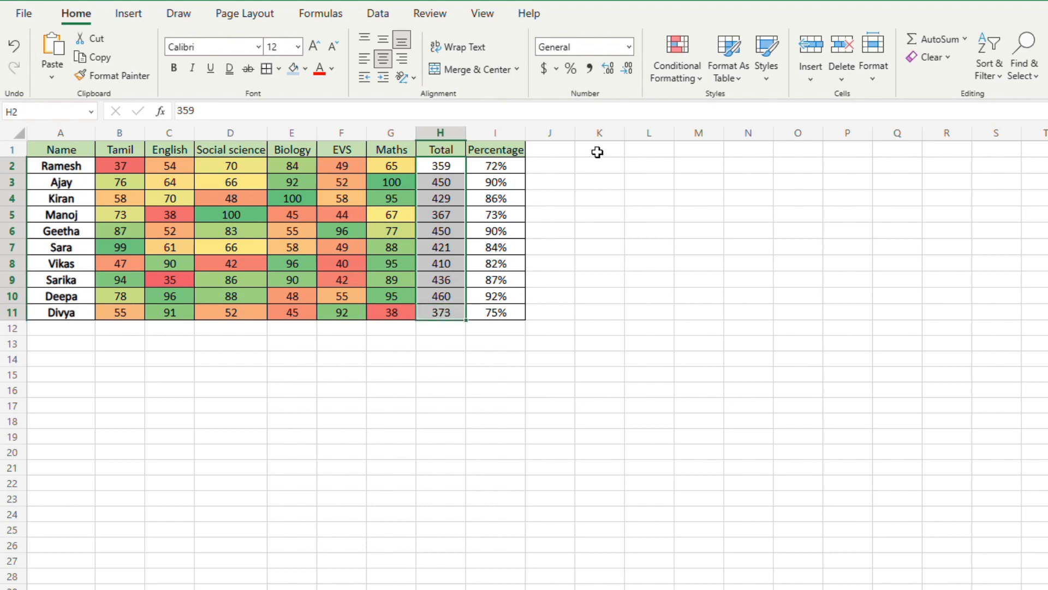
left_click(674, 73)
mouse_move(747, 194)
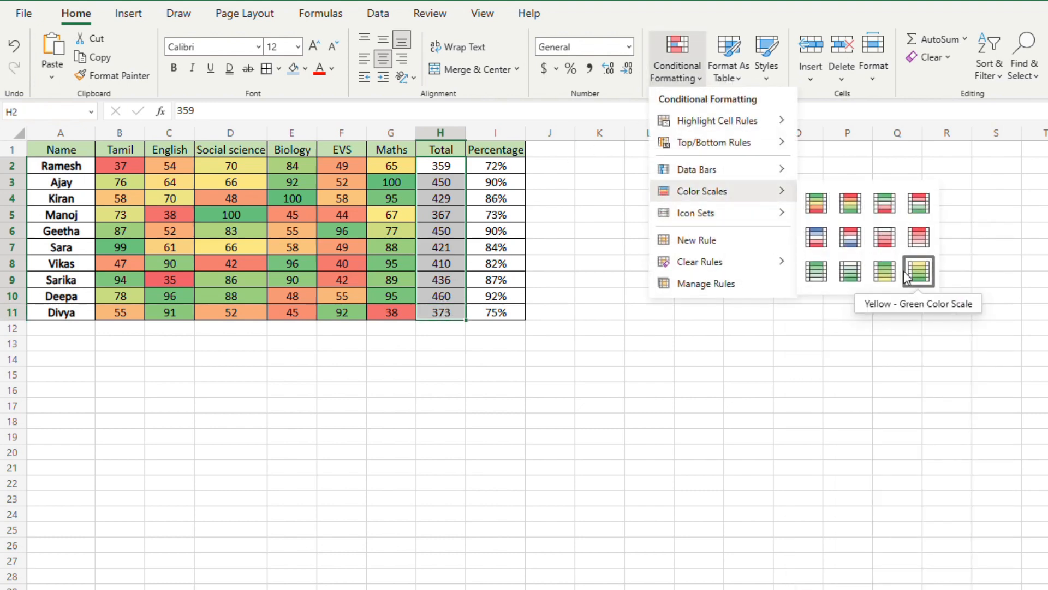
left_click(912, 249)
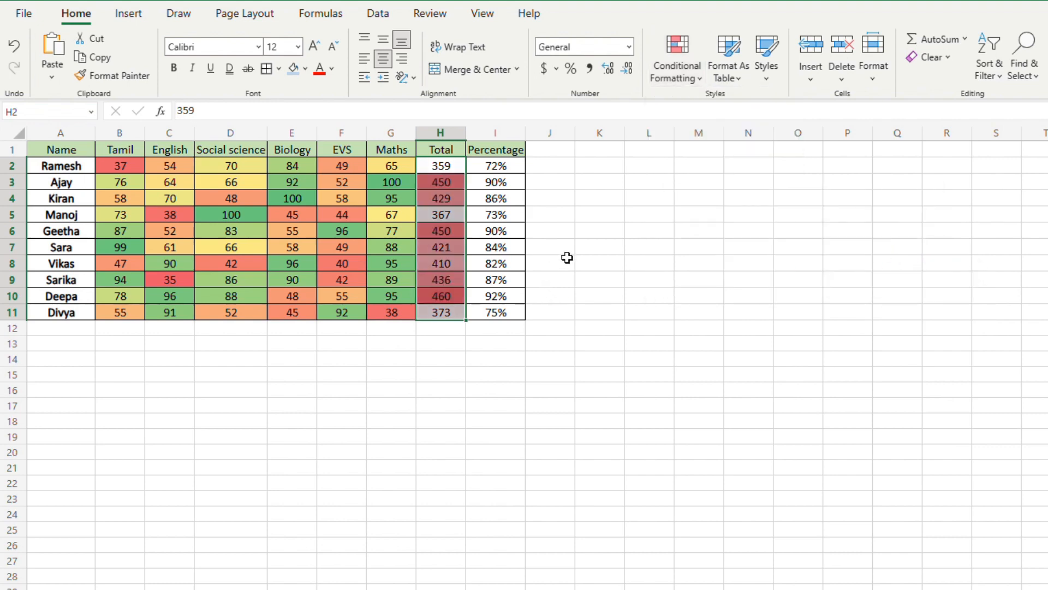
left_click(593, 235)
left_click(446, 301)
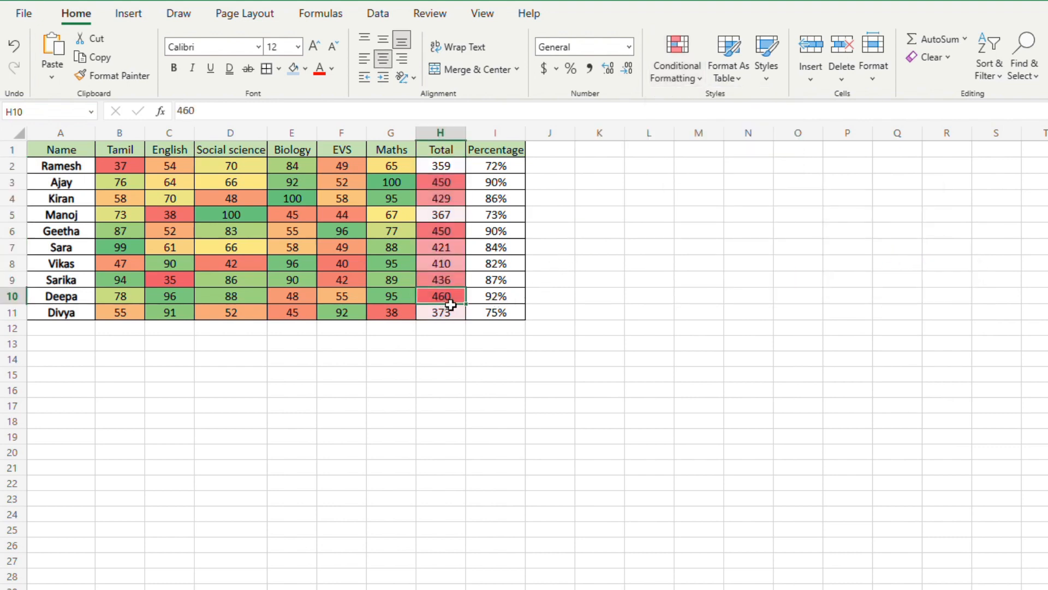
left_click(453, 312)
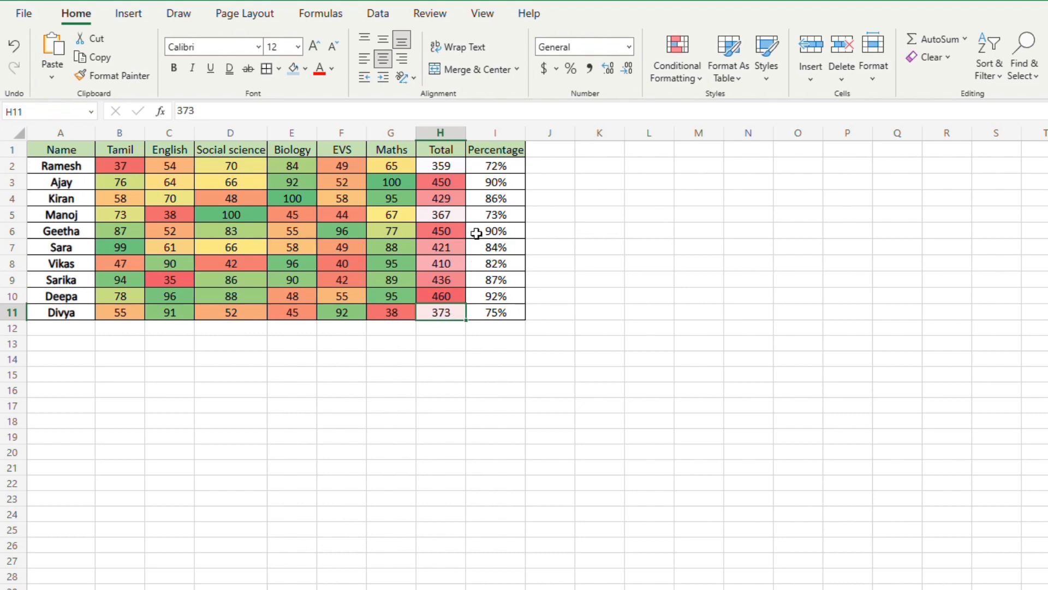
Step: Apply a White - Green color scale to the totals in H2:H11, shading the lowest totals green
left_click(457, 170)
left_click_drag(463, 175, 462, 317)
left_click(692, 83)
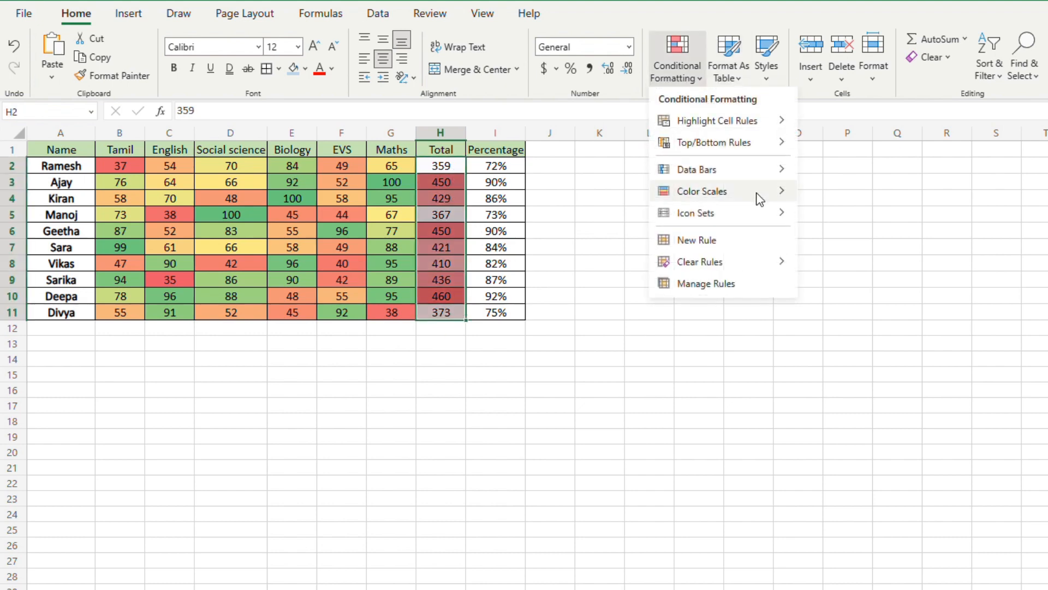
mouse_move(756, 192)
left_click(845, 272)
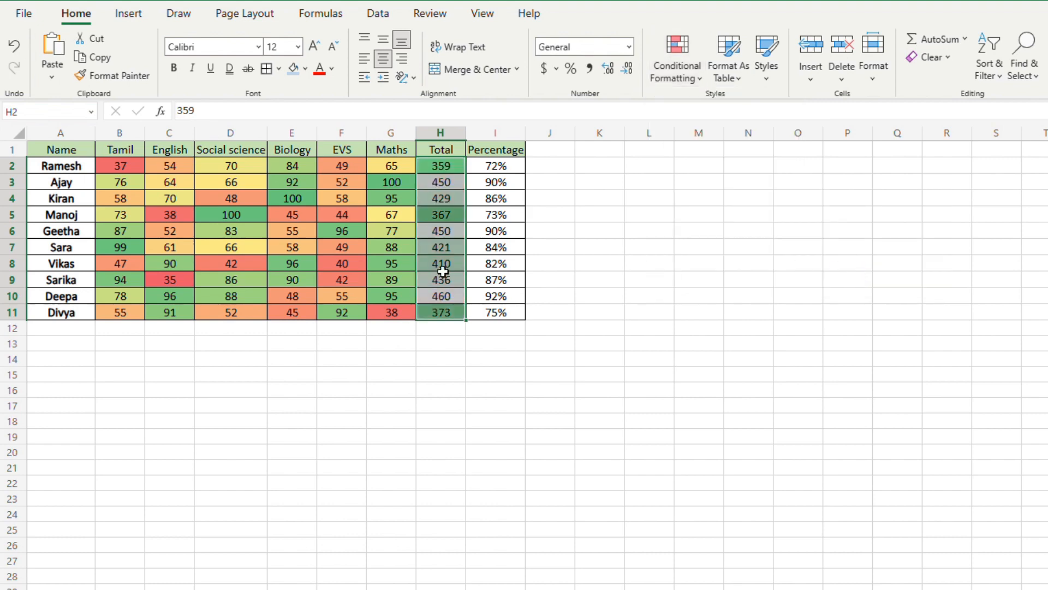
left_click(620, 237)
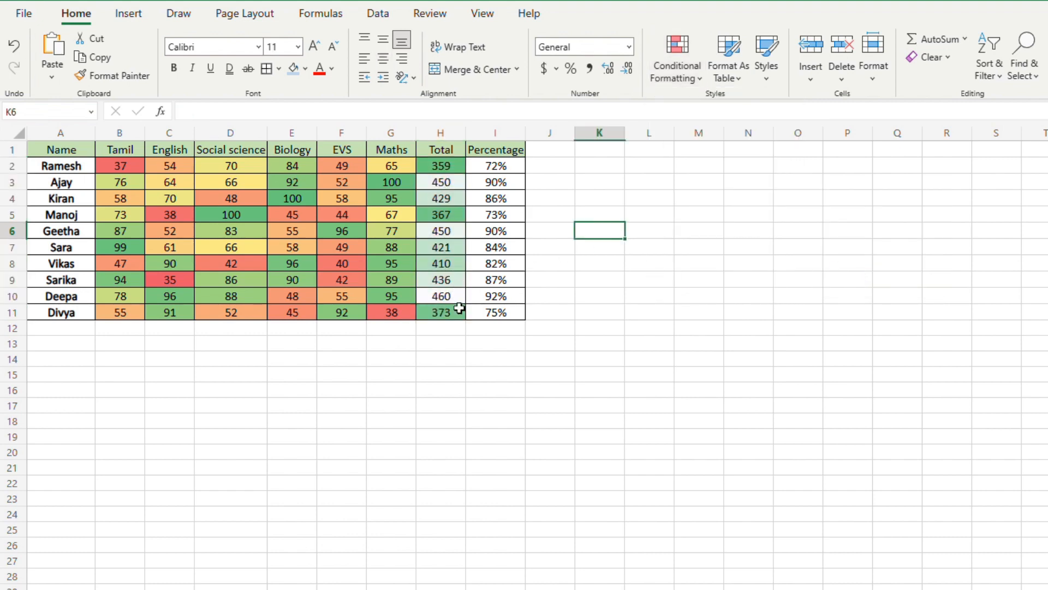
left_click(459, 222)
left_click(452, 170)
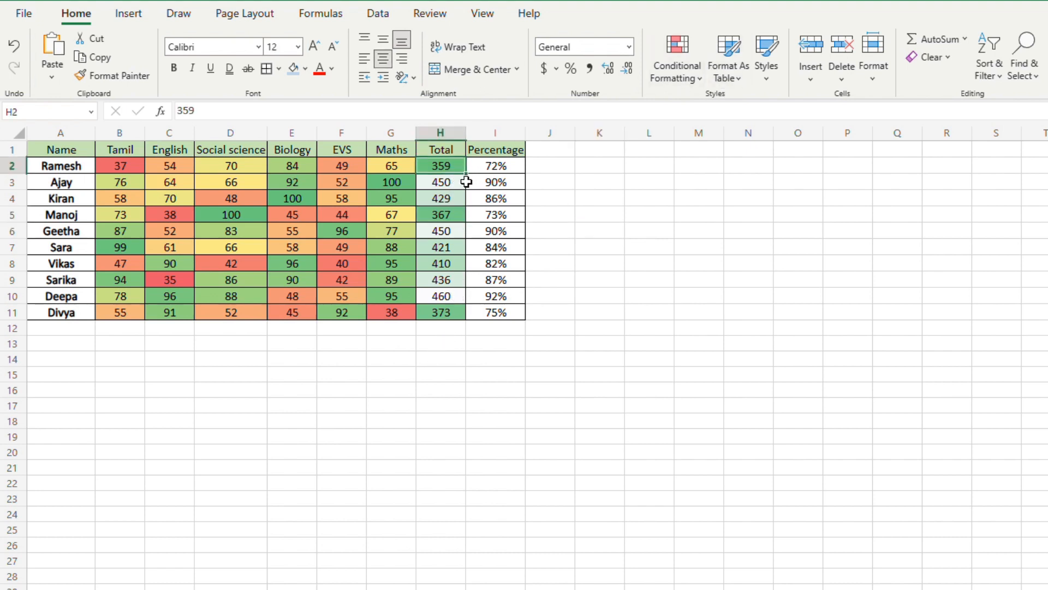
left_click(582, 181)
Step: Apply a Red - Yellow - Green color scale to the percentages in I2:I11 and check the shading of the lowest cells
left_click_drag(507, 166, 519, 312)
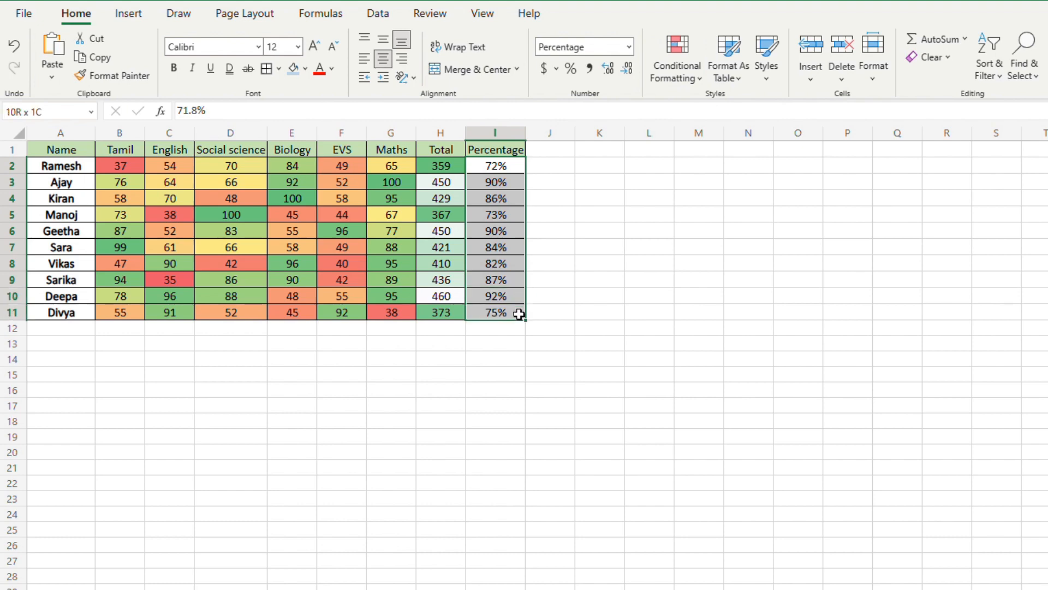
left_click(677, 71)
mouse_move(739, 195)
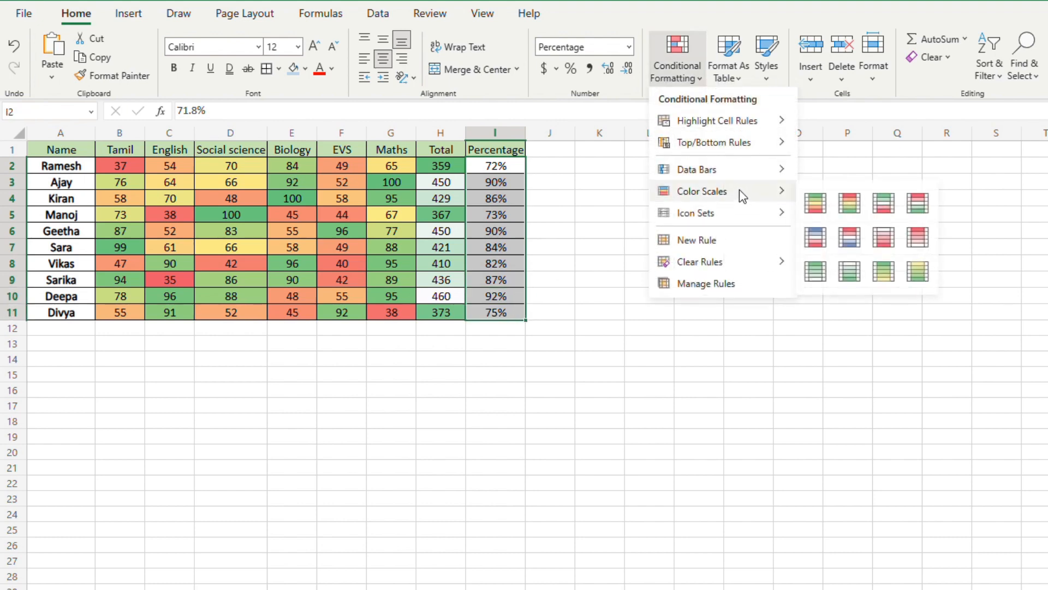
left_click(850, 206)
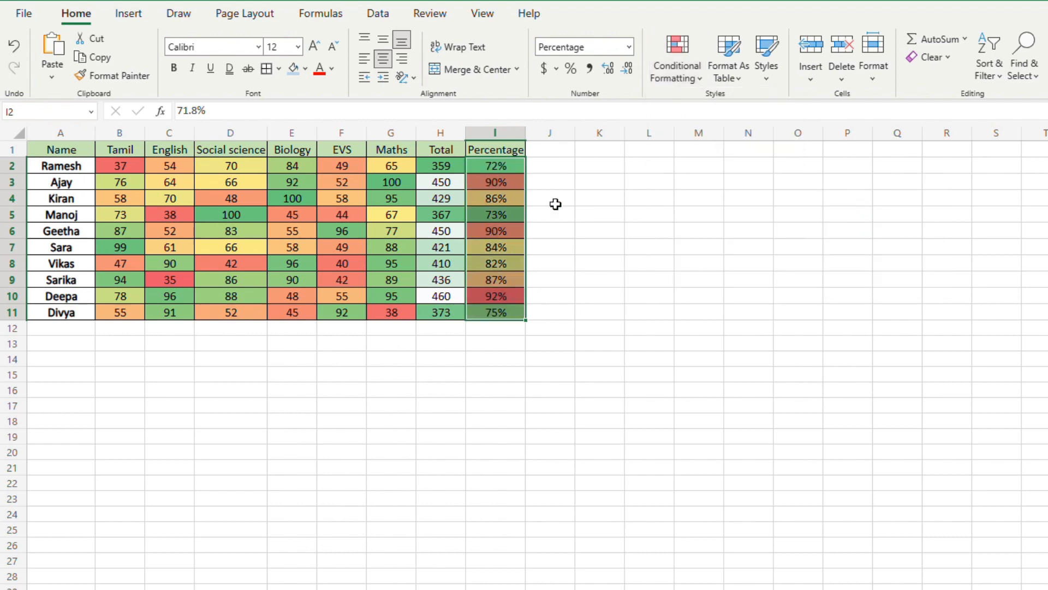
left_click(588, 203)
left_click(517, 304)
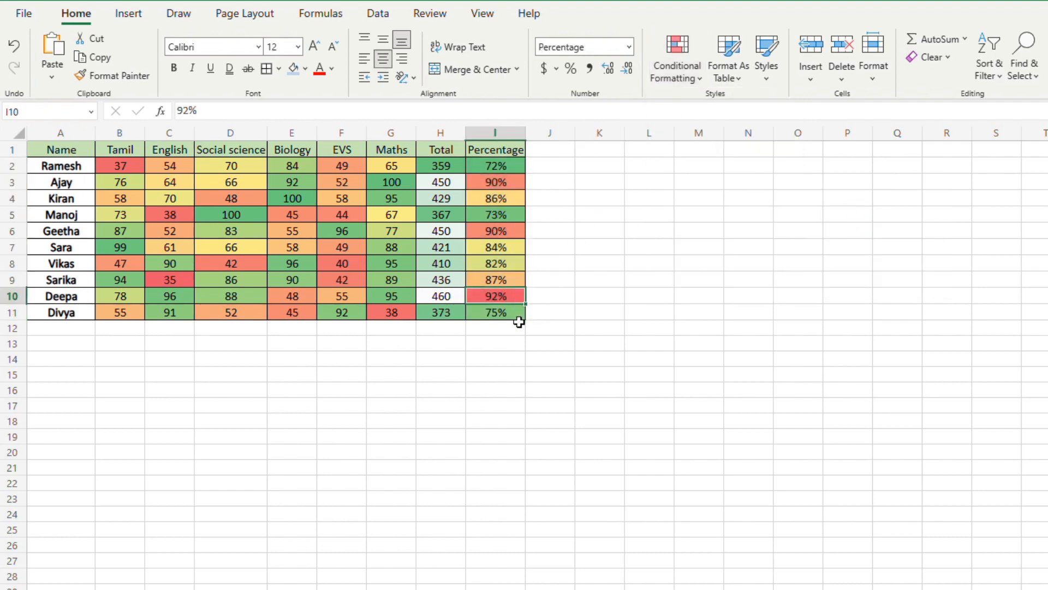
left_click(521, 317)
Step: Examine the color scale presets and the rule-clearing options available for the percentages and the whole range B2:I11
left_click_drag(117, 167, 382, 305)
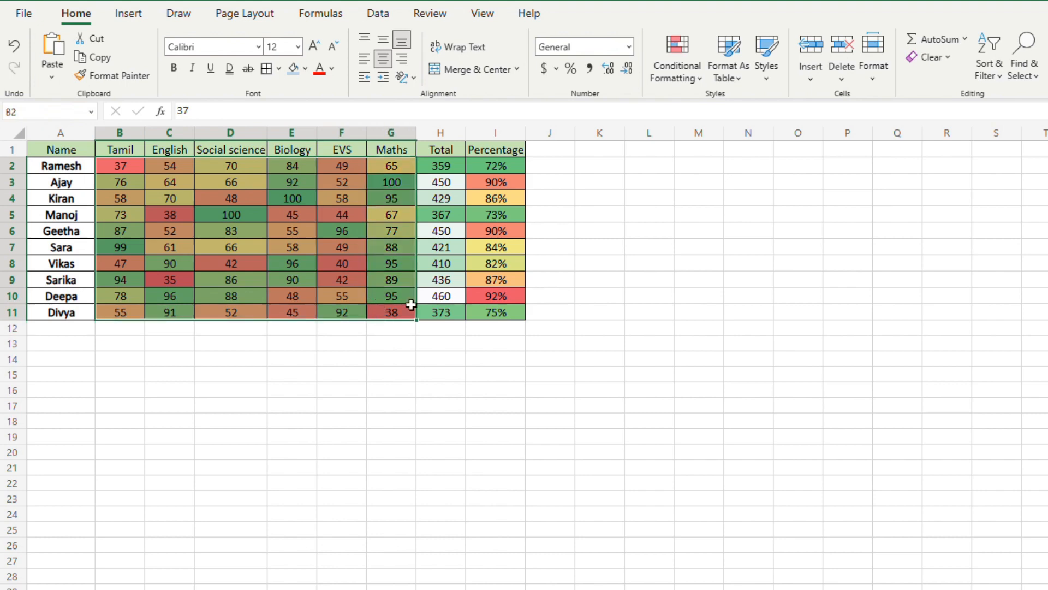
left_click_drag(500, 168, 506, 309)
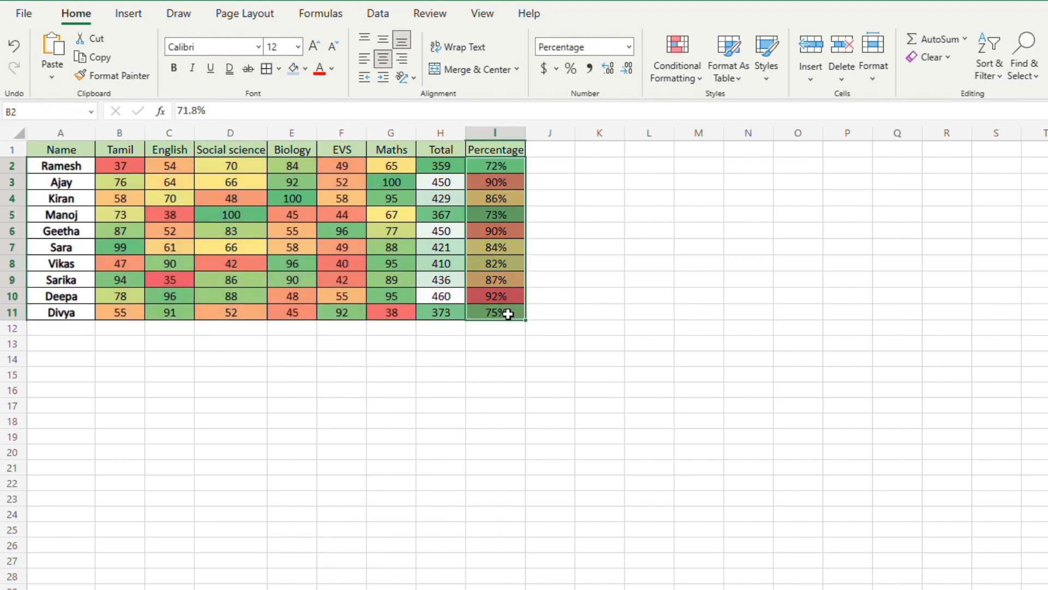
left_click(684, 79)
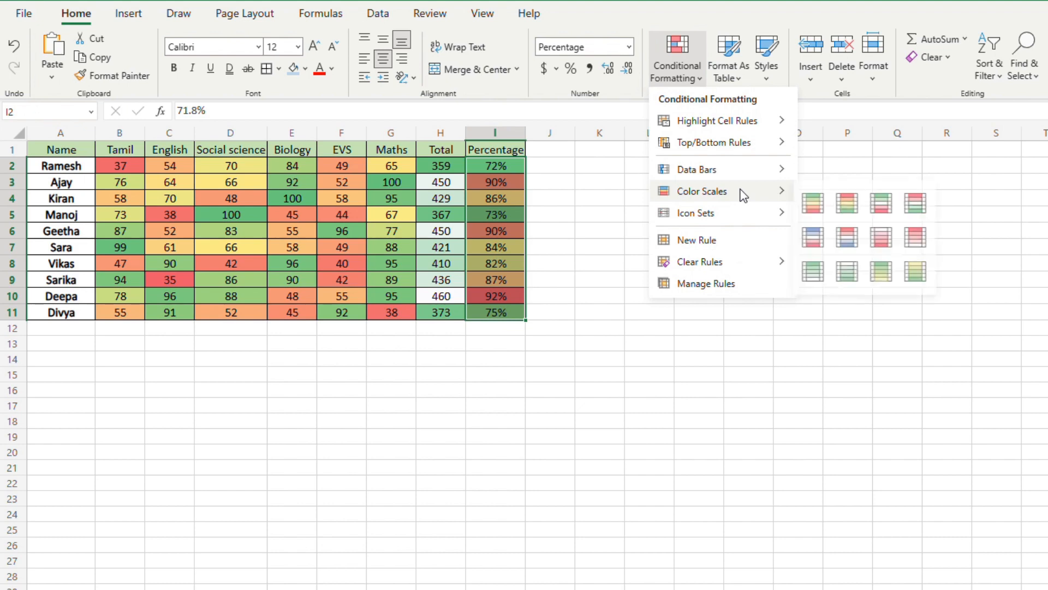
mouse_move(752, 174)
mouse_move(766, 191)
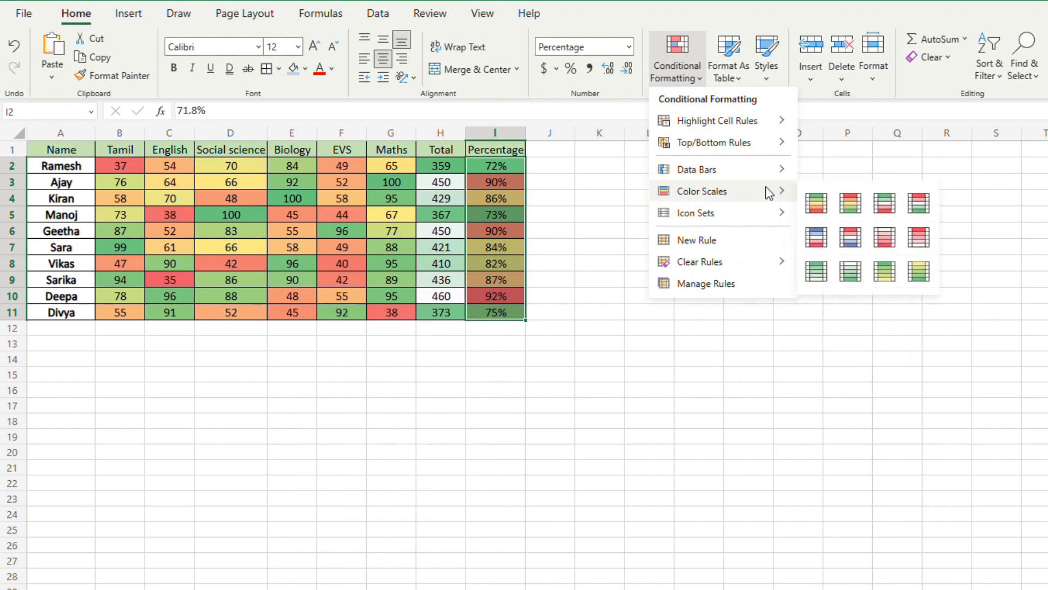
left_click(597, 226)
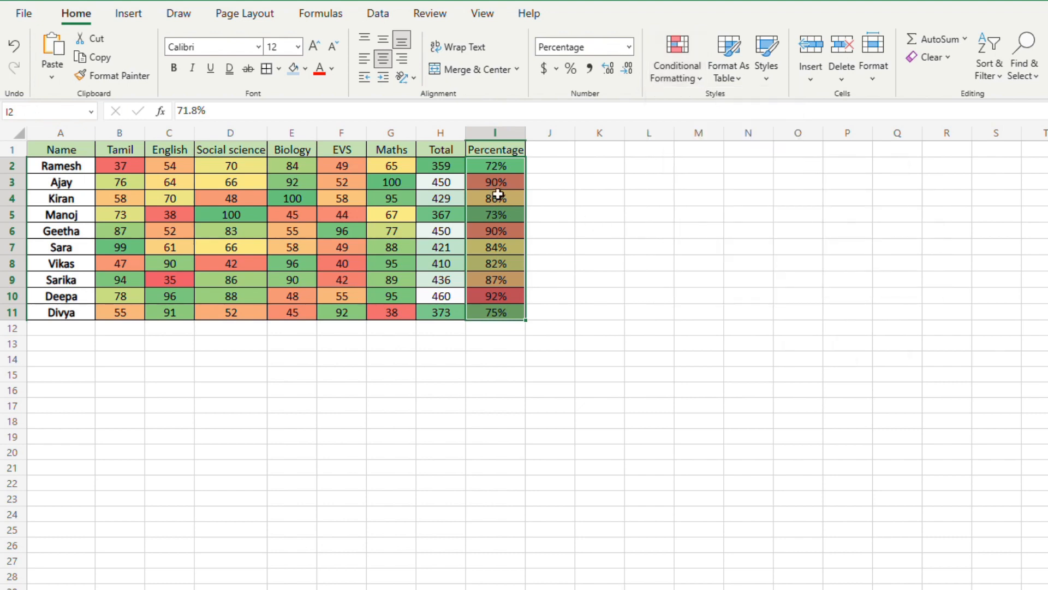
left_click(592, 153)
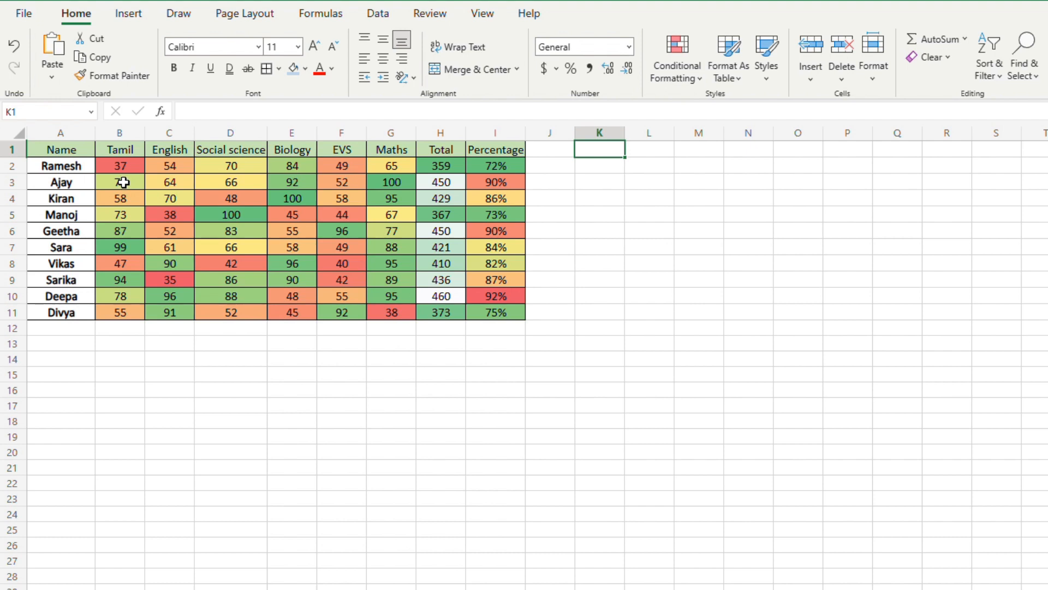
left_click_drag(123, 171, 496, 317)
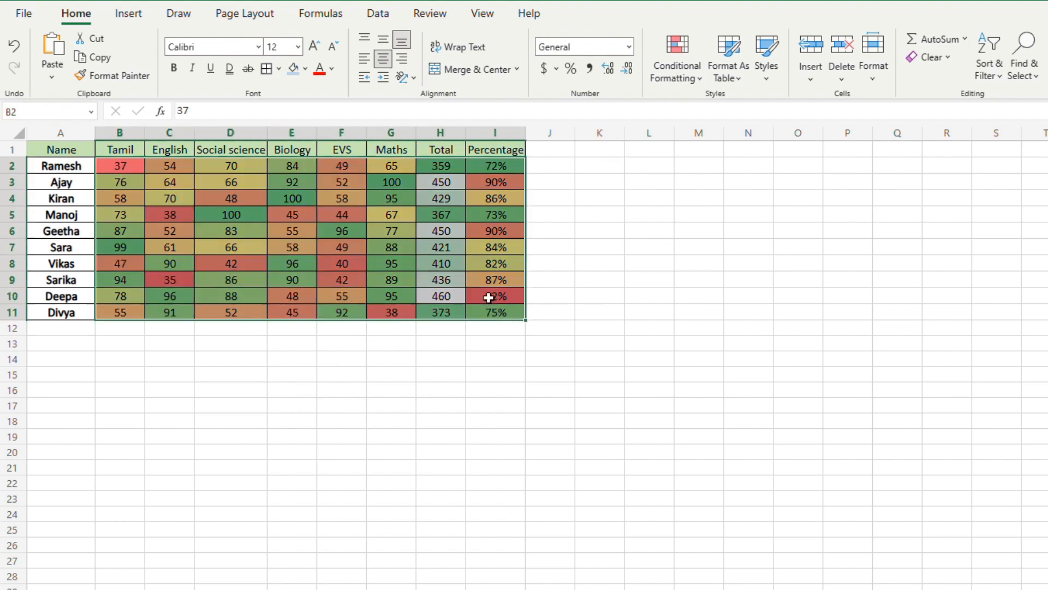
left_click(676, 63)
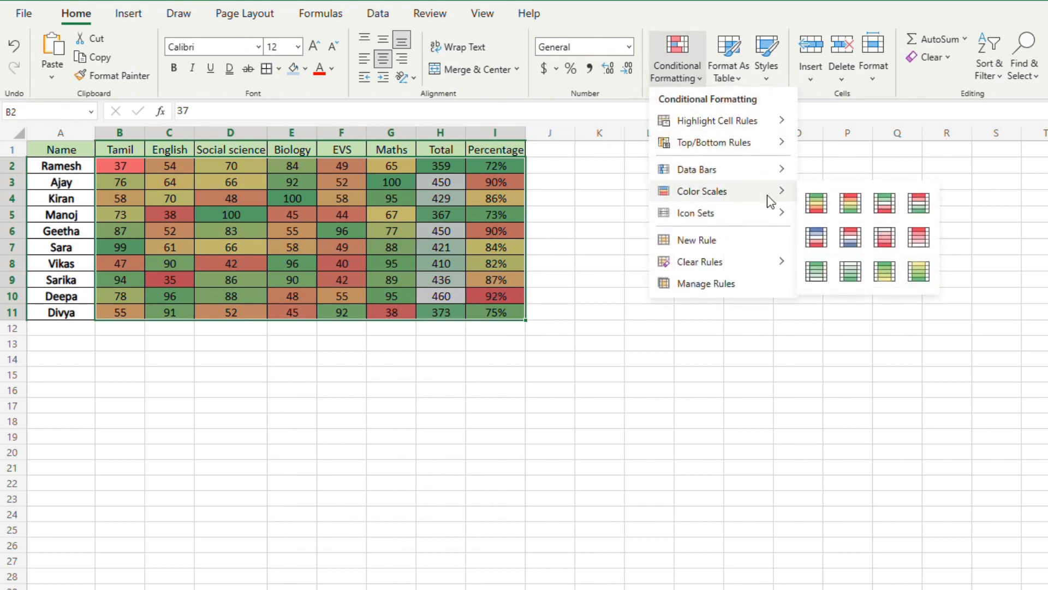
mouse_move(738, 270)
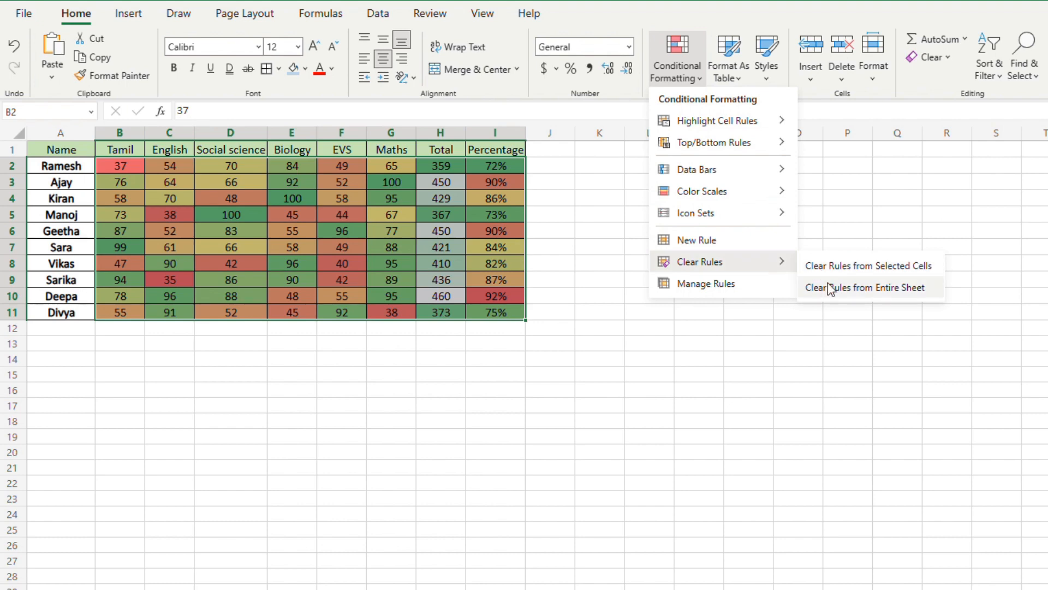
left_click(570, 208)
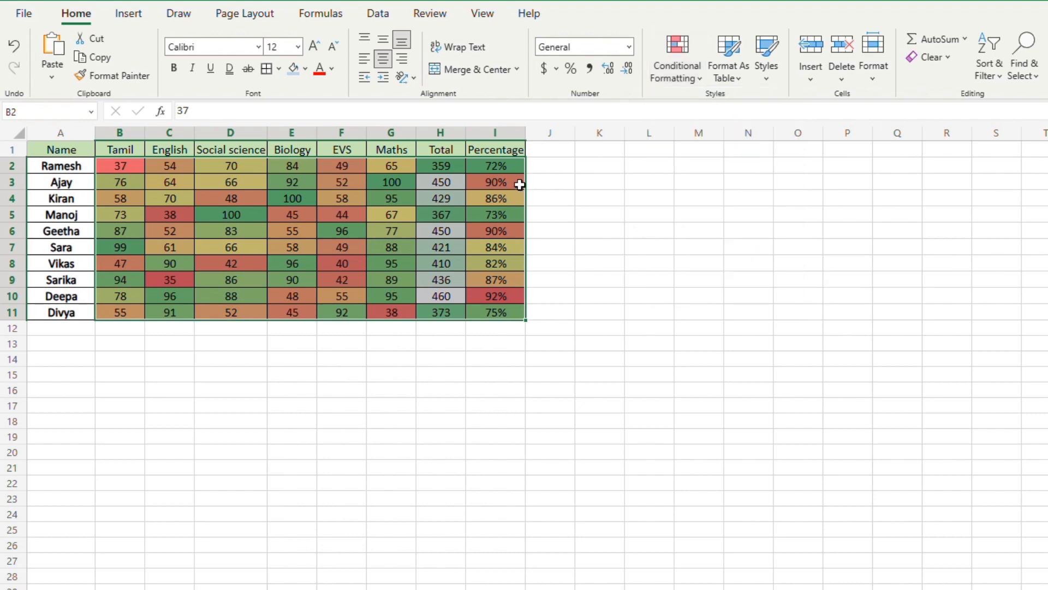
Step: Clear the conditional formatting rules from only the percentage cells I2:I11
left_click(511, 172)
left_click_drag(511, 172, 517, 319)
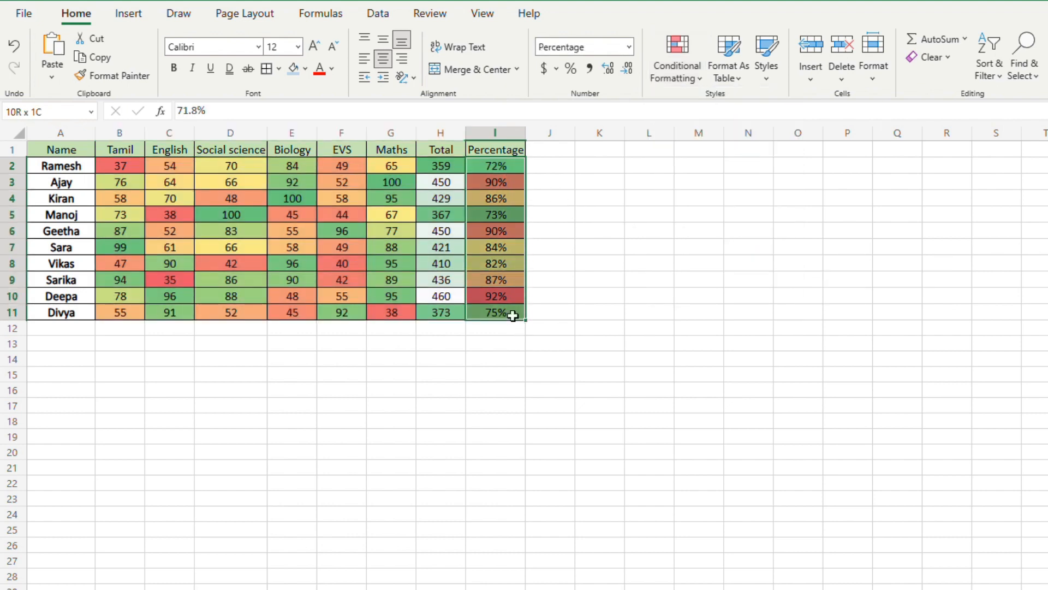
left_click_drag(502, 173, 508, 323)
left_click(679, 71)
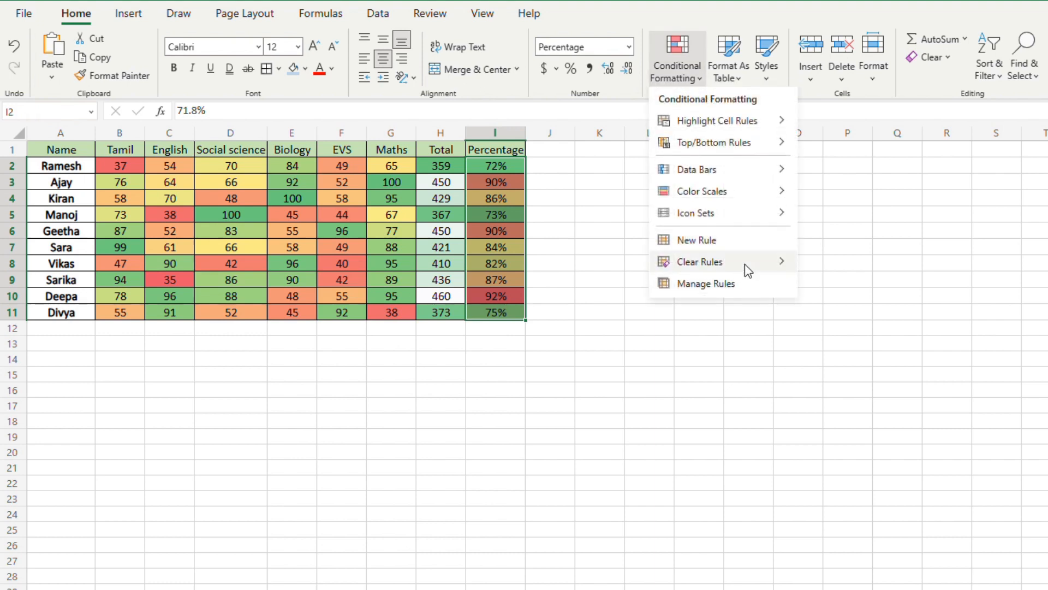
left_click(816, 269)
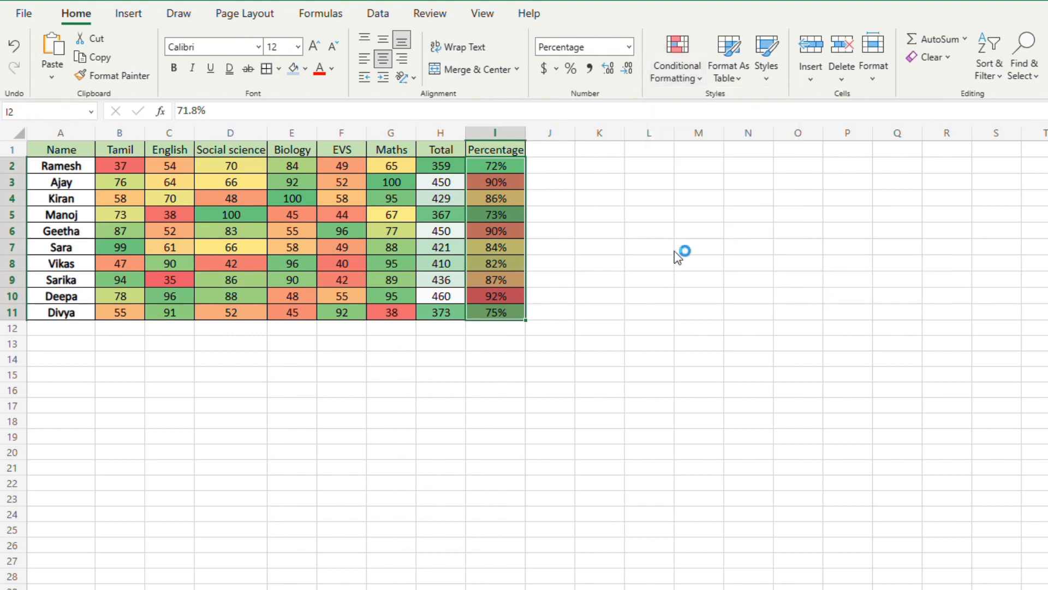
left_click(571, 201)
left_click(510, 169)
left_click_drag(510, 179, 509, 316)
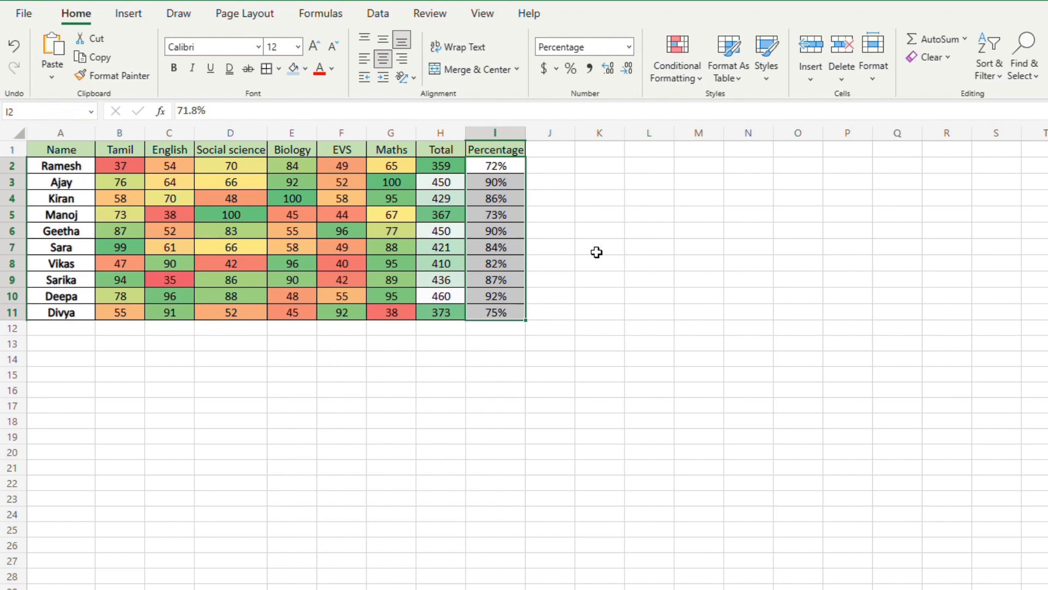
left_click(599, 248)
Step: Clear the conditional formatting rules from the entire sheet
left_click(676, 82)
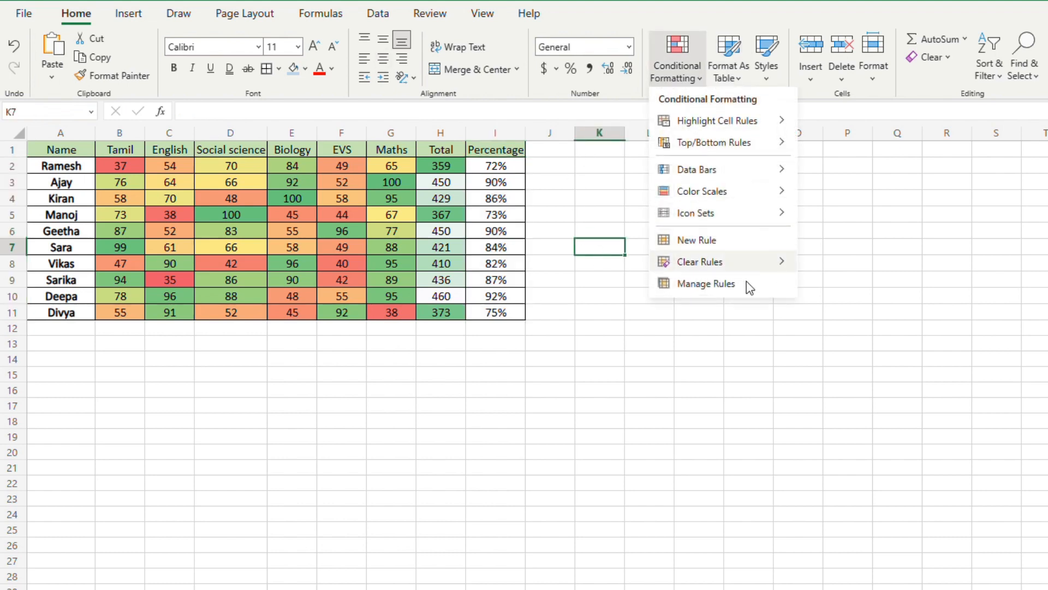
mouse_move(753, 262)
left_click(833, 289)
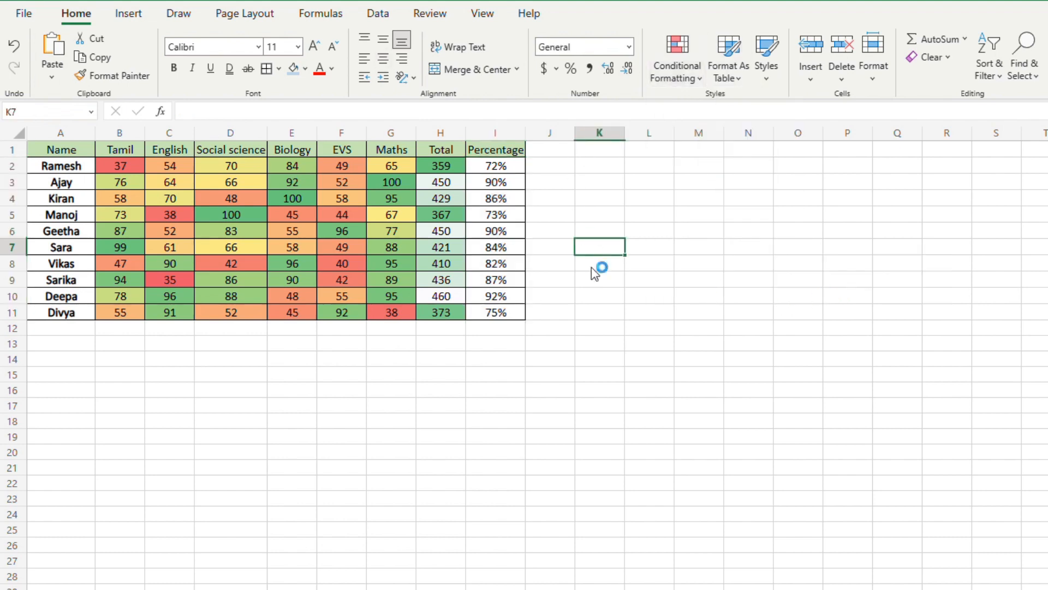